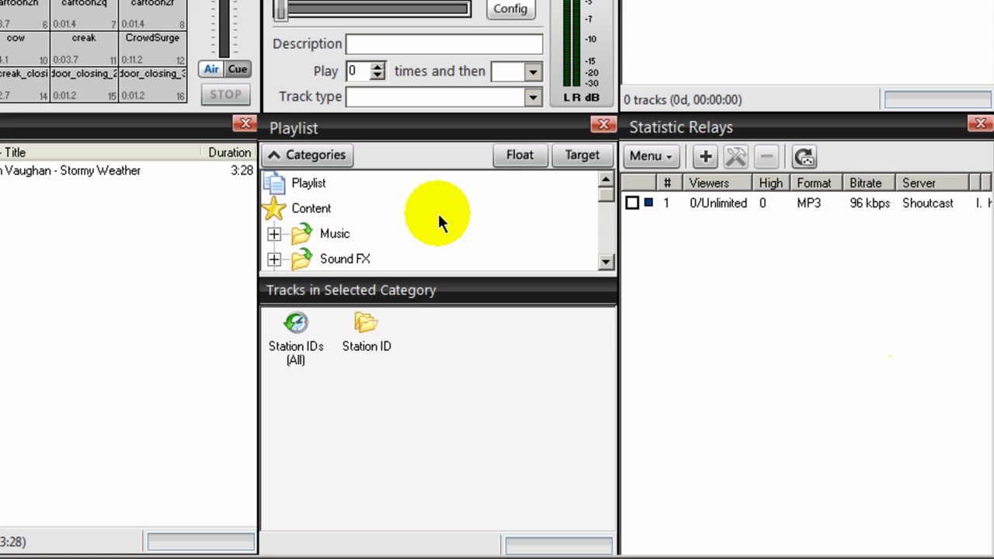
# - Examine the tracks in the Smooth Jazz, Acid Jazz, Classic Jazz and Station ID categories of the playlist
pyautogui.click(274, 233)
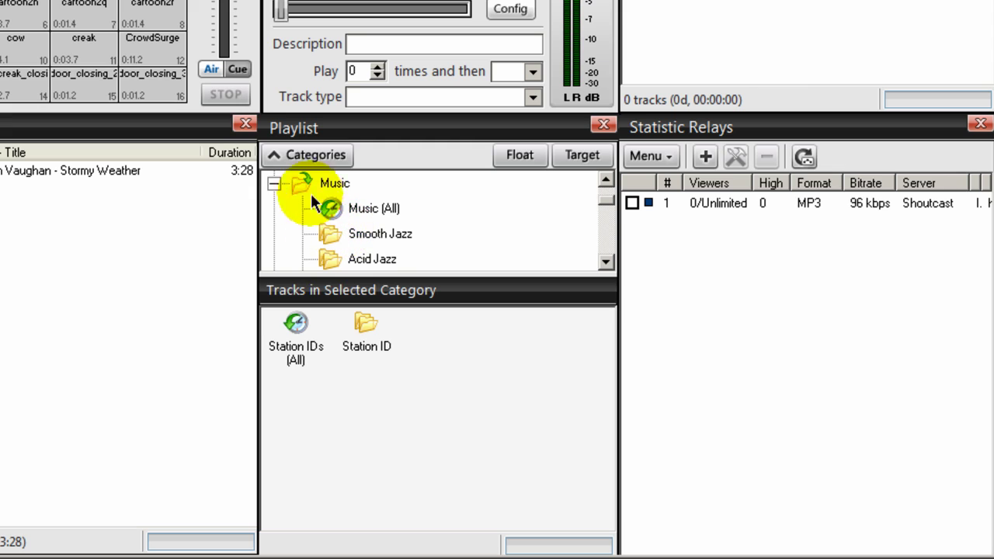
pyautogui.click(605, 262)
pyautogui.click(605, 262)
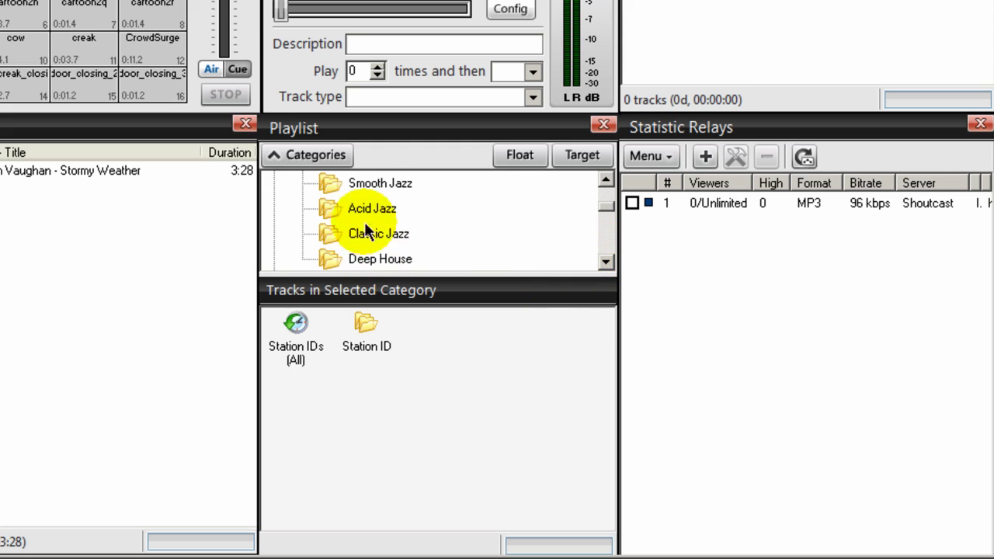
pyautogui.click(334, 190)
pyautogui.click(329, 206)
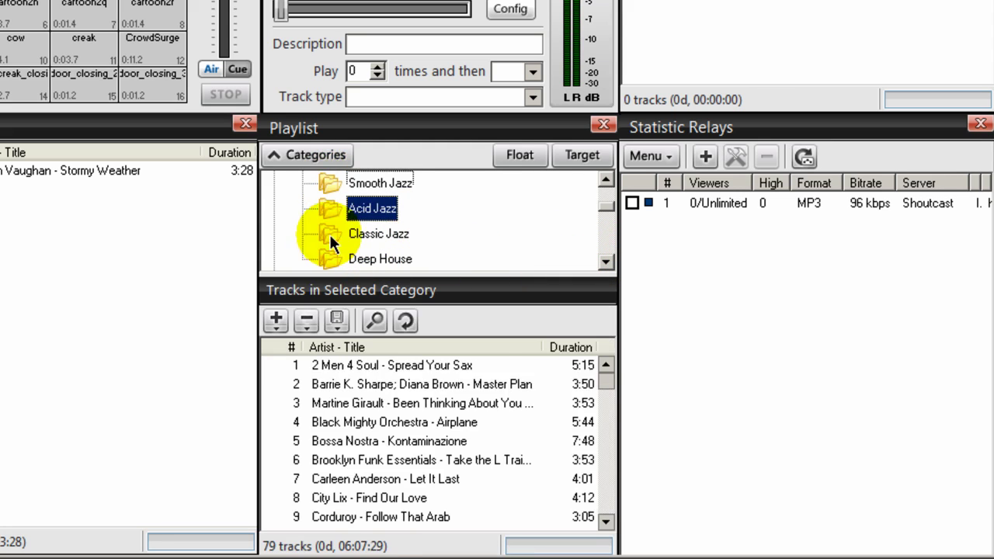
pyautogui.click(331, 233)
pyautogui.moveTo(606, 206); pyautogui.dragTo(606, 224)
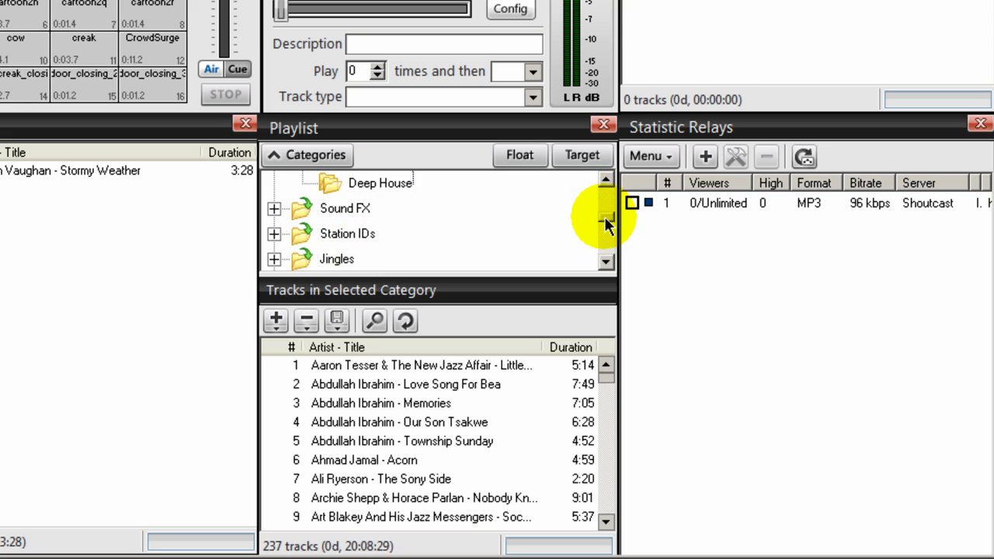
pyautogui.click(273, 233)
pyautogui.click(332, 230)
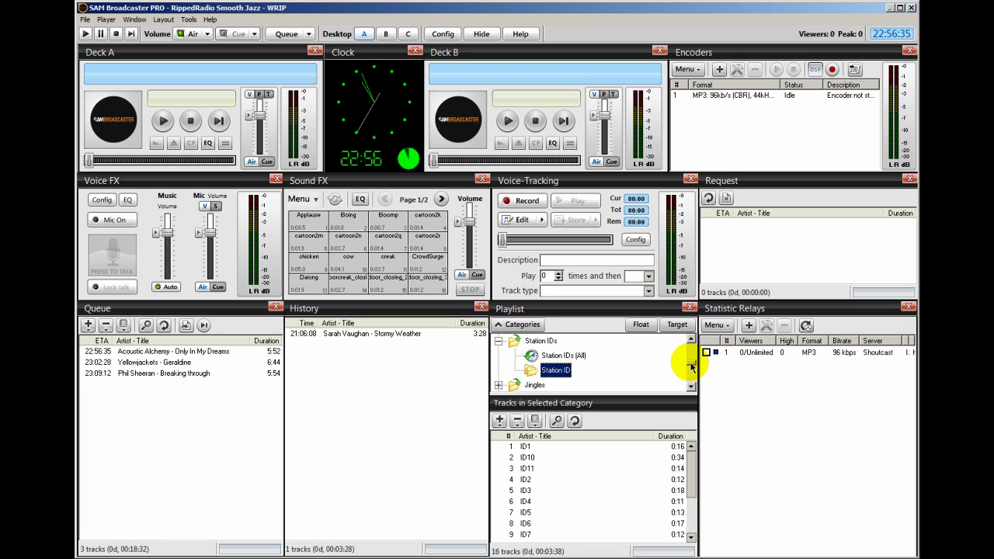
# - Look over desktops B and C and the list of windows that can be shown
pyautogui.click(386, 33)
pyautogui.click(407, 34)
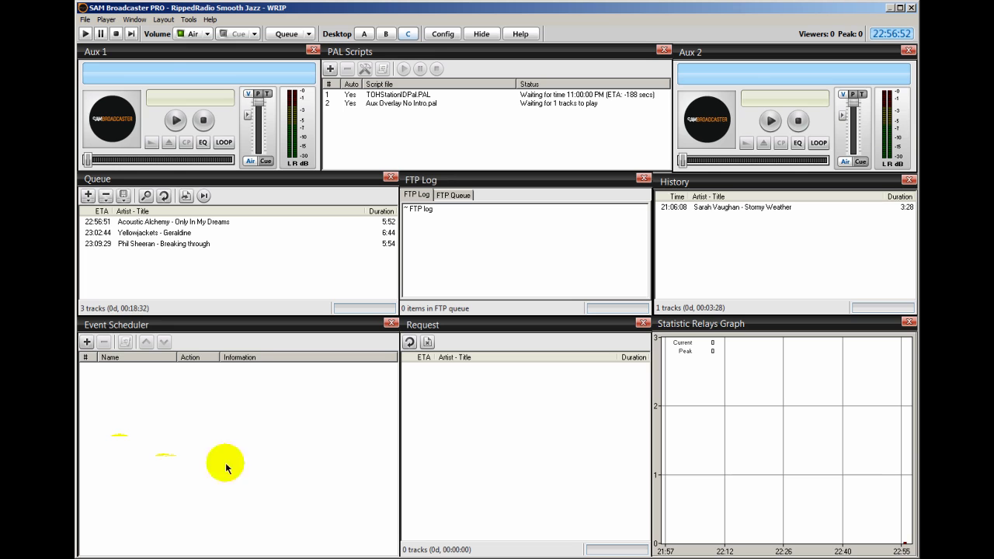
pyautogui.click(134, 19)
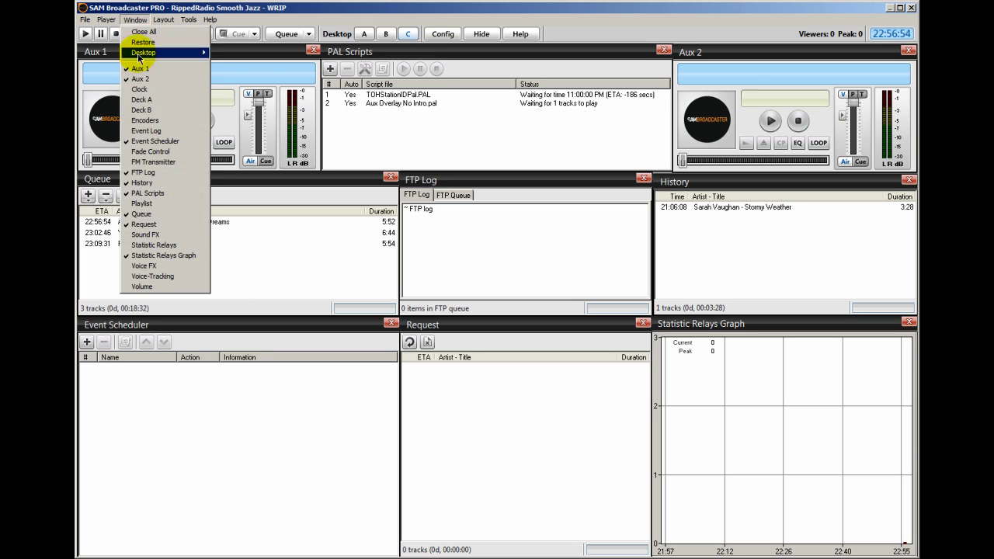
pyautogui.click(186, 433)
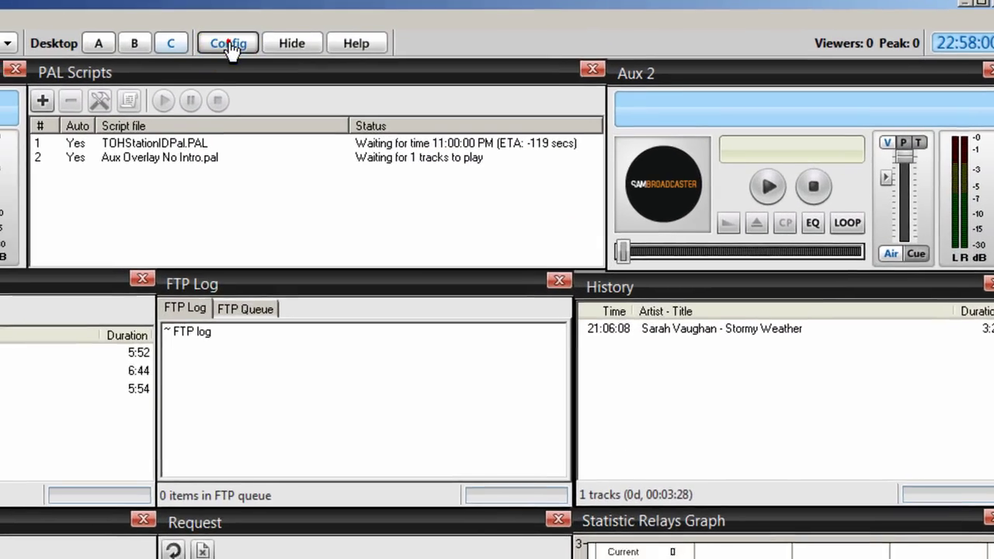
# - Open the configuration of the Clockwheel (Category rotation) logic module in the playlist rotation rules
pyautogui.click(216, 58)
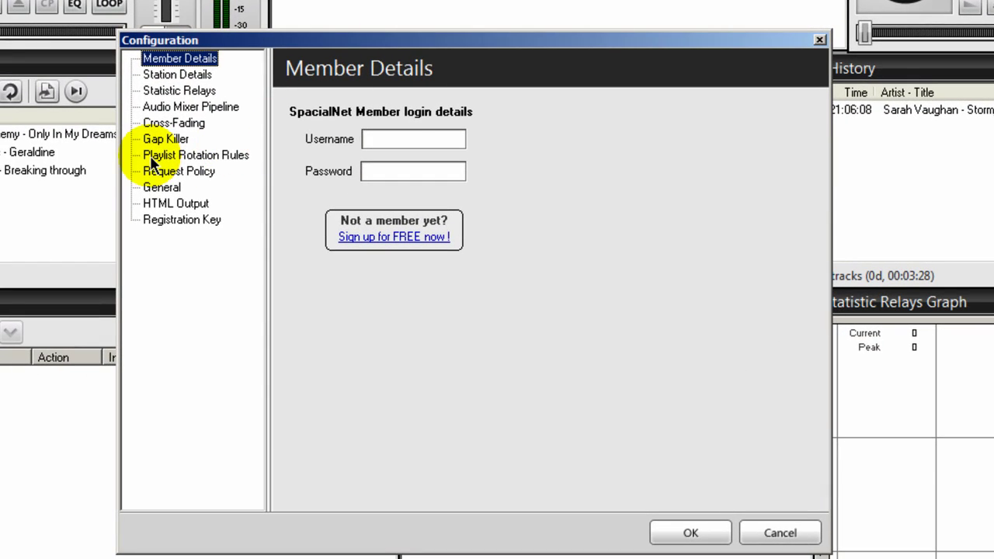
pyautogui.click(209, 155)
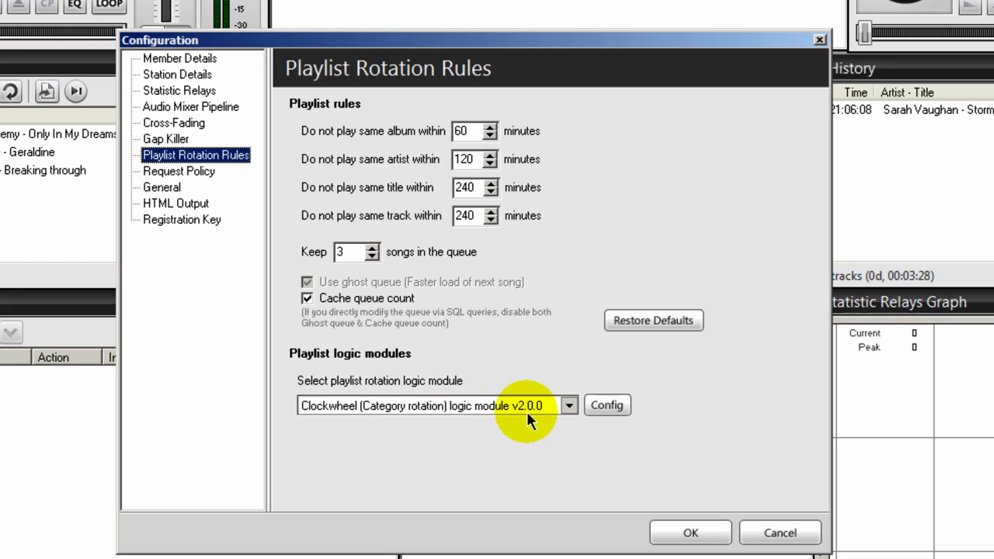
pyautogui.click(608, 407)
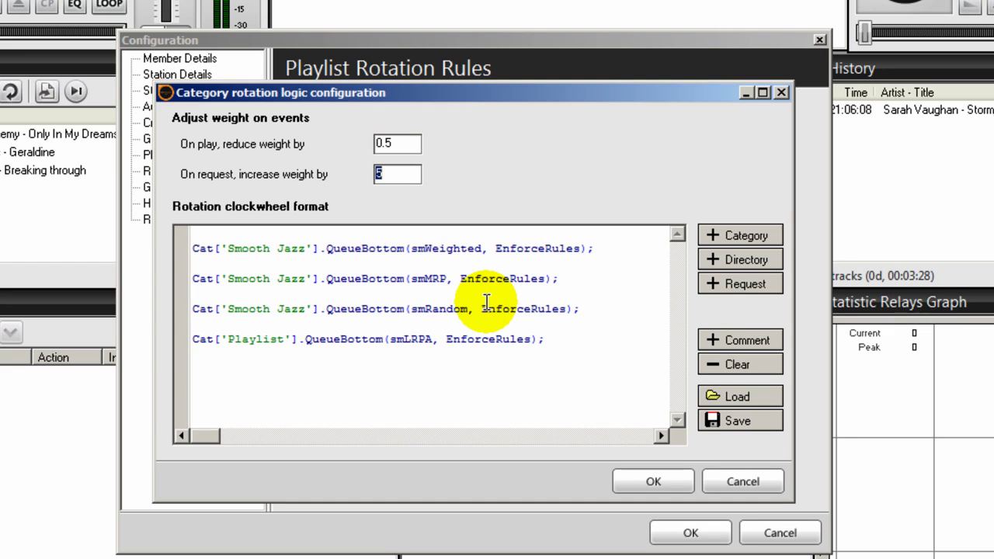
# - Delete all existing lines from the rotation clockwheel format
pyautogui.moveTo(546, 340); pyautogui.dragTo(190, 257)
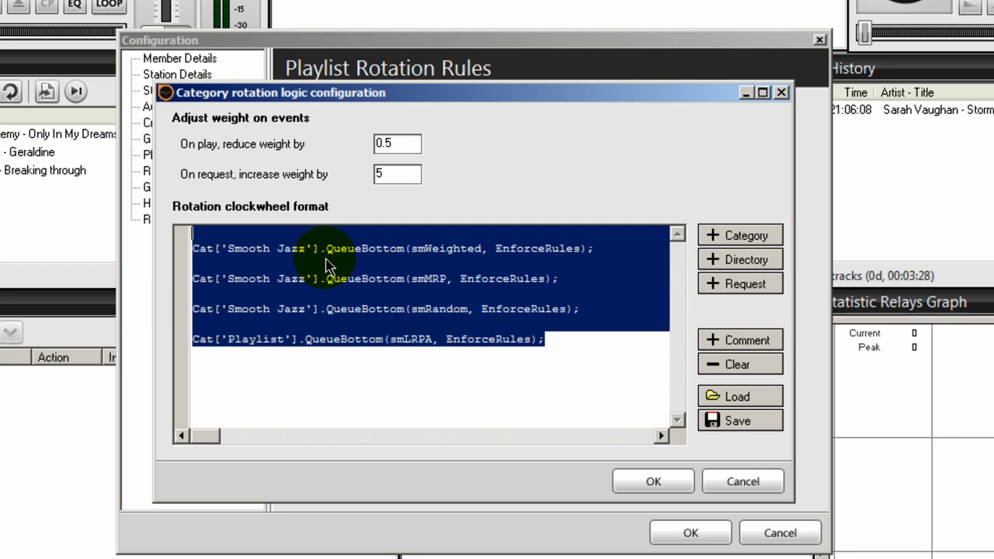
pyautogui.click(351, 275)
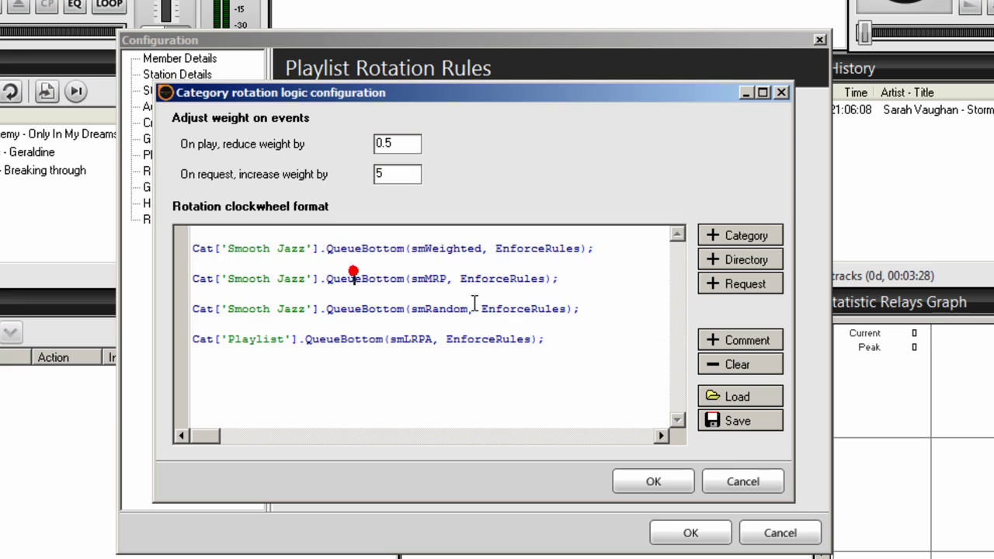
pyautogui.keyDown('shift'); pyautogui.click(557, 338); pyautogui.keyUp('shift')
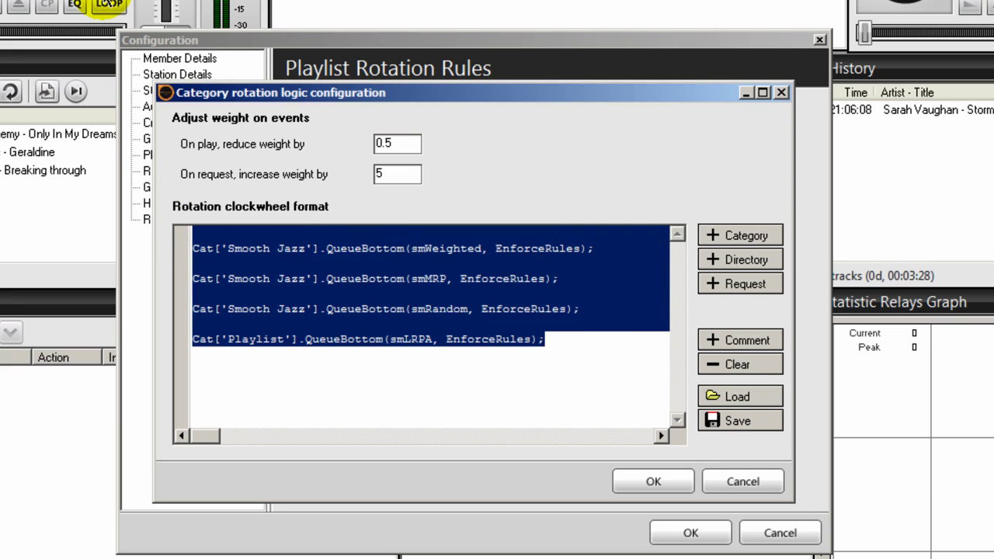
pyautogui.press('Delete')
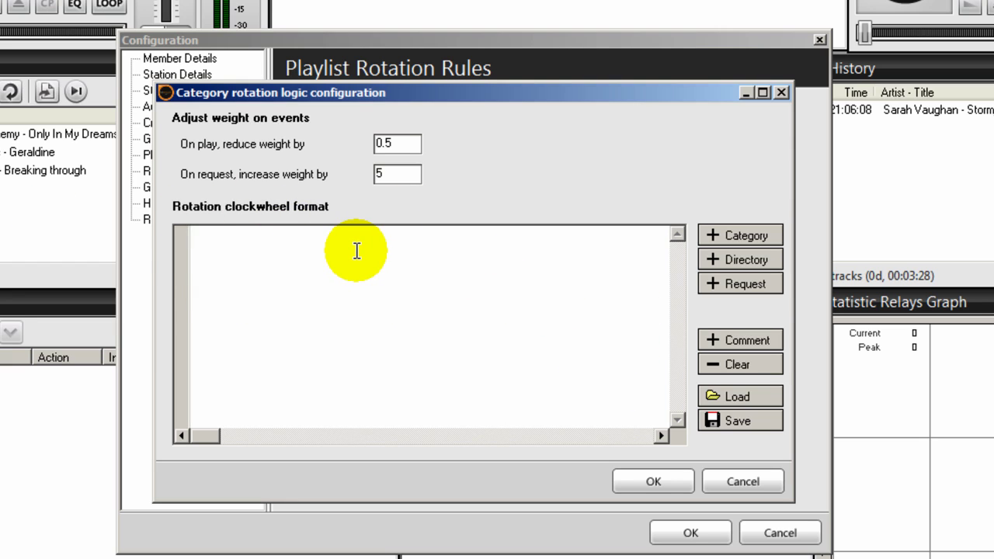
# - Add the Smooth Jazz music category to the clockwheel with Weighted selection and playlist rotation rules enforced
pyautogui.click(734, 244)
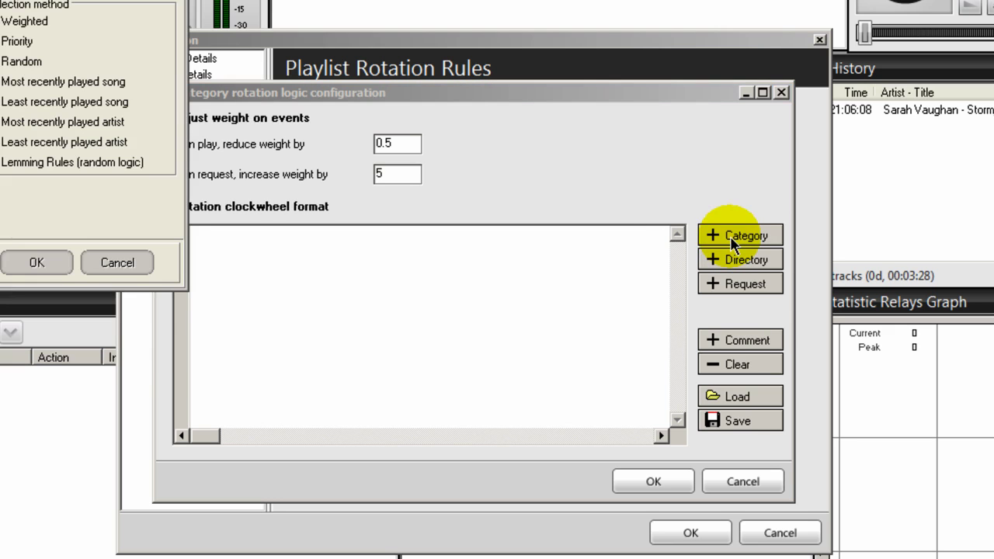
pyautogui.moveTo(8, 6); pyautogui.dragTo(177, 147)
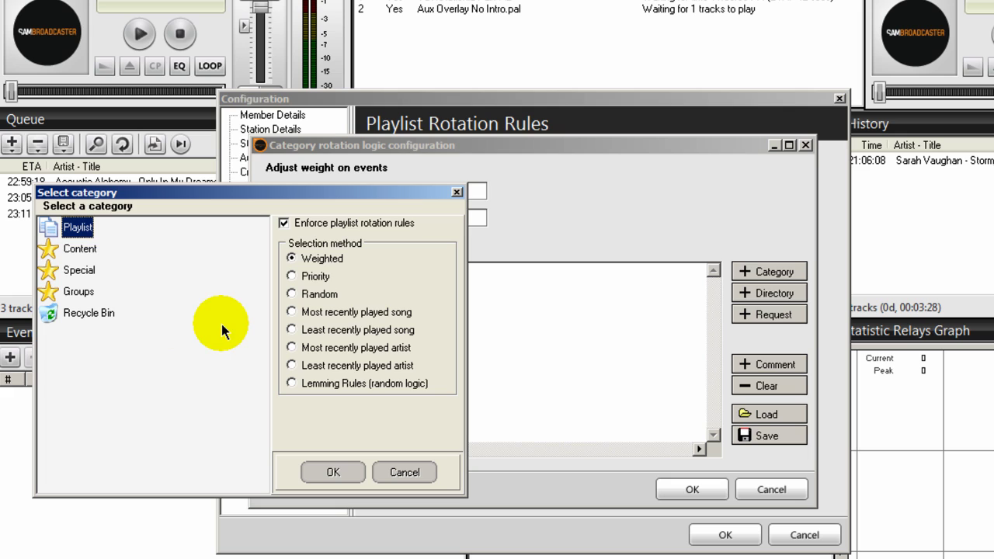
pyautogui.doubleClick(49, 250)
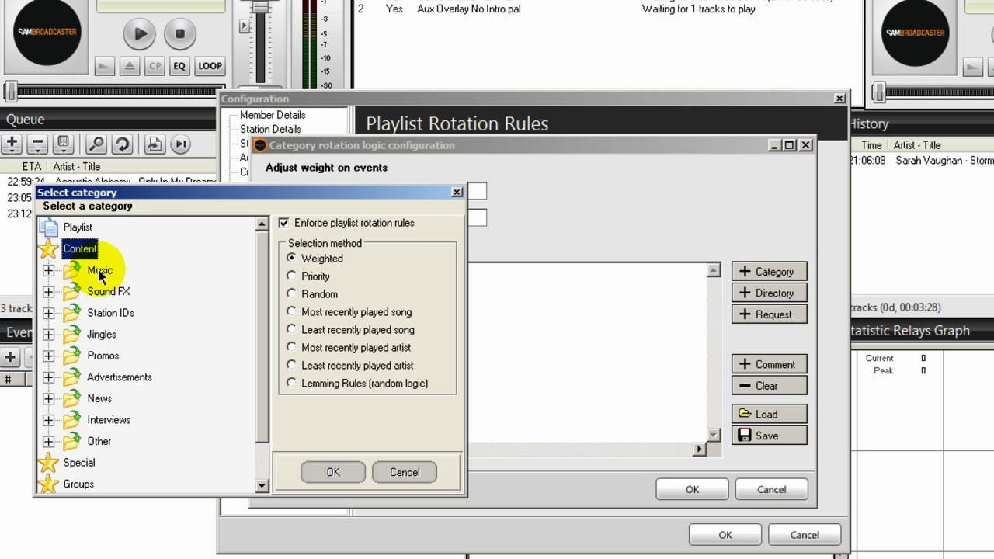
pyautogui.click(48, 271)
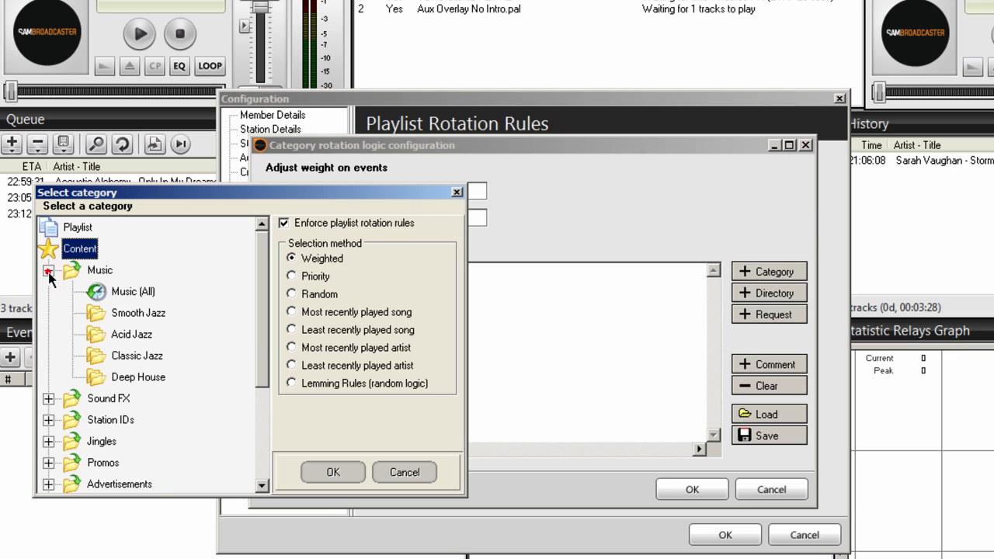
pyautogui.click(109, 314)
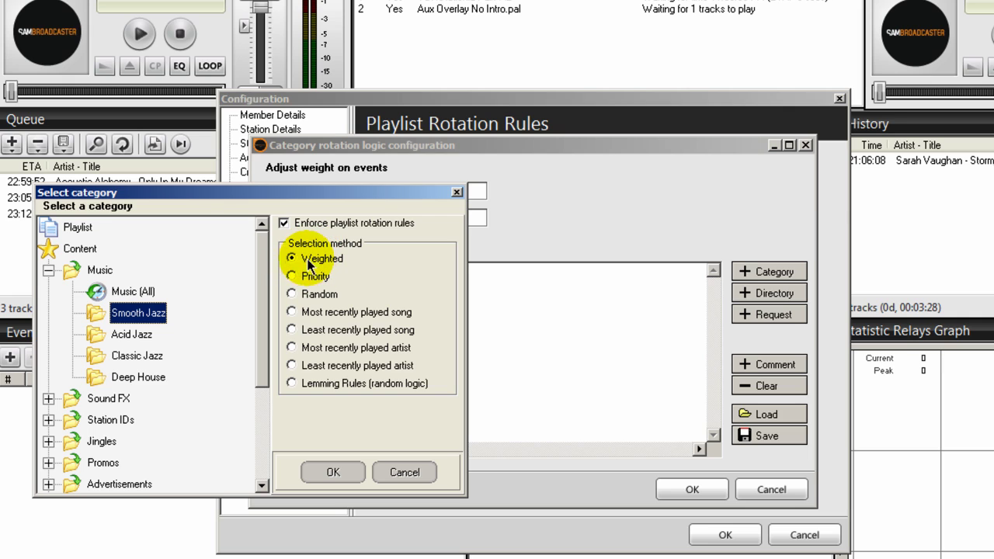
pyautogui.click(334, 472)
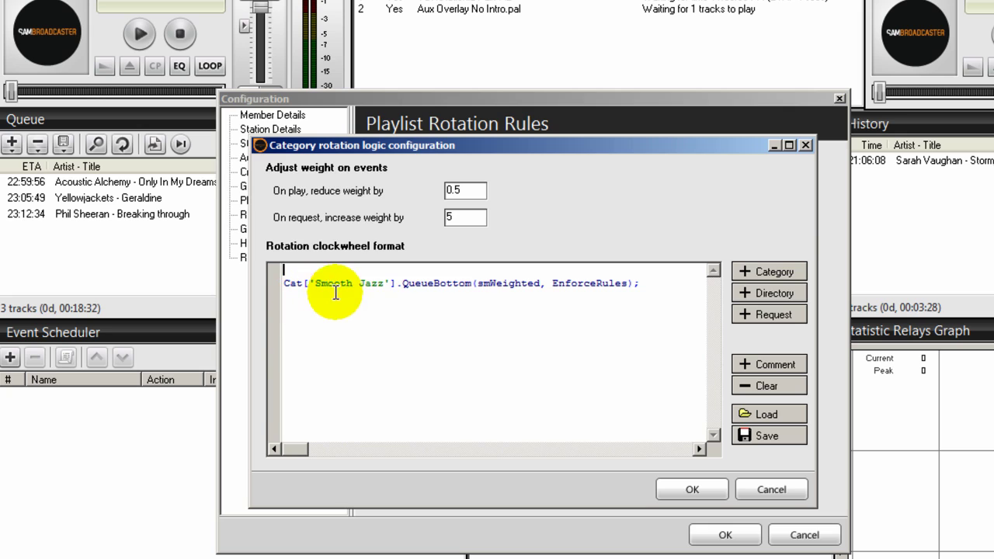
# - Add a second Smooth Jazz entry below the first, using the Most recently played song selection method with rotation rules enforced
pyautogui.click(652, 284)
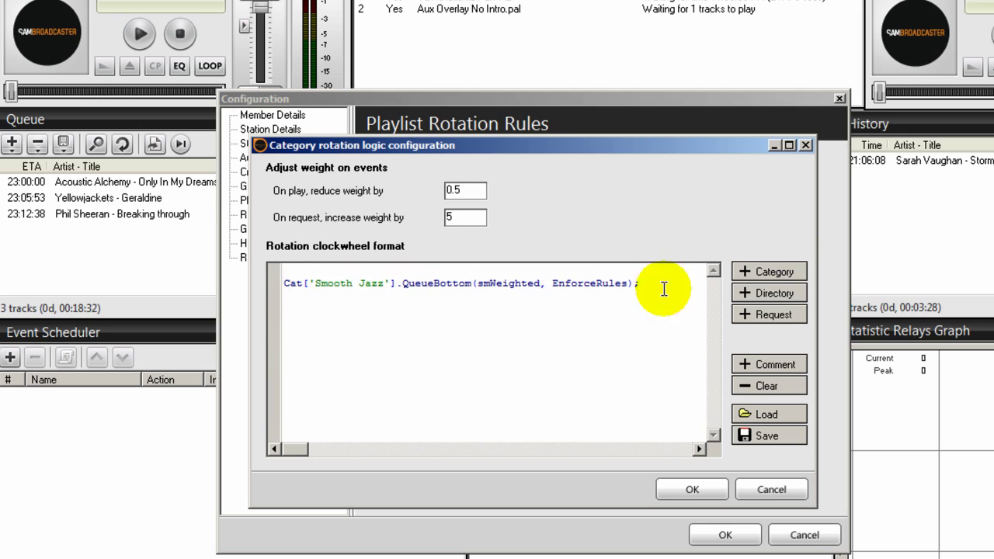
pyautogui.click(643, 286)
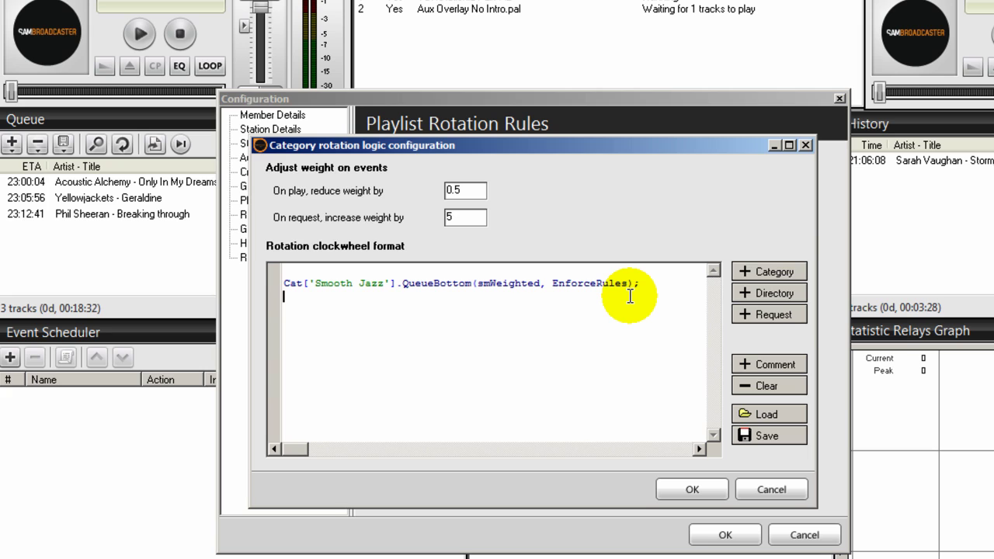
pyautogui.click(775, 273)
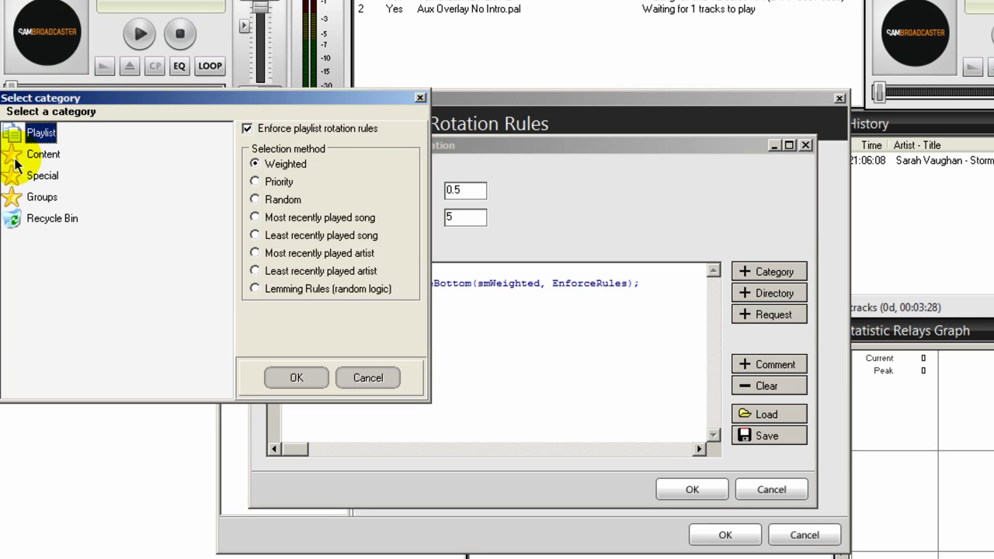
pyautogui.doubleClick(14, 159)
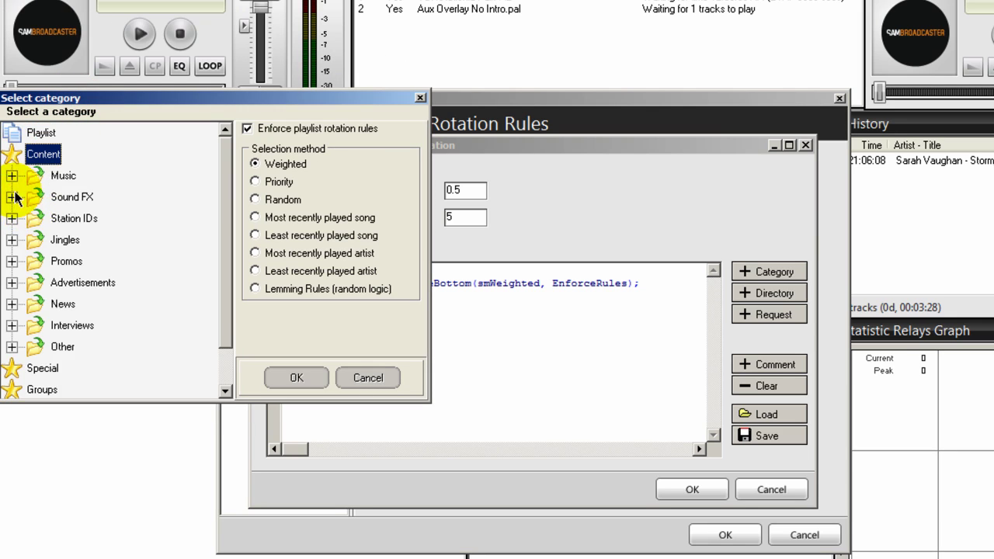
pyautogui.click(11, 178)
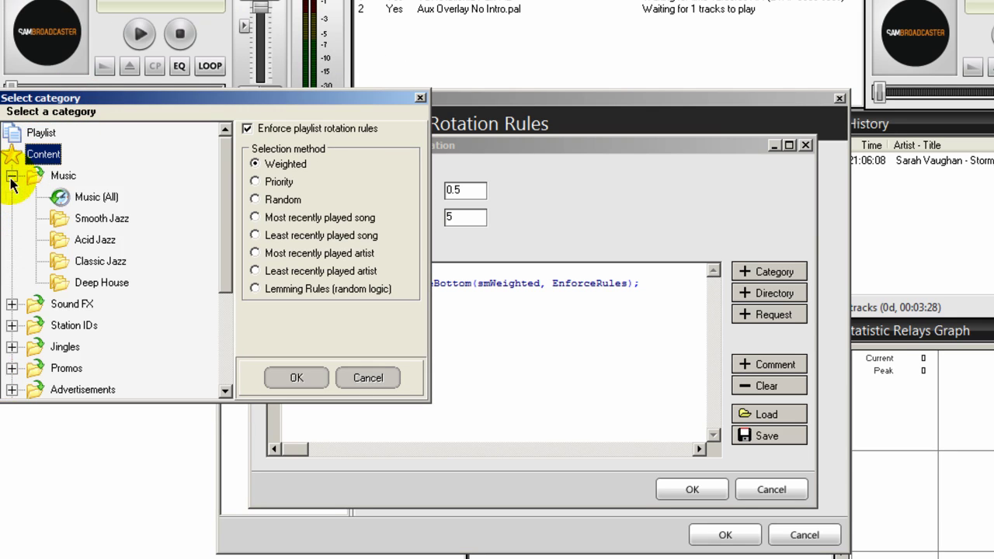
pyautogui.click(56, 225)
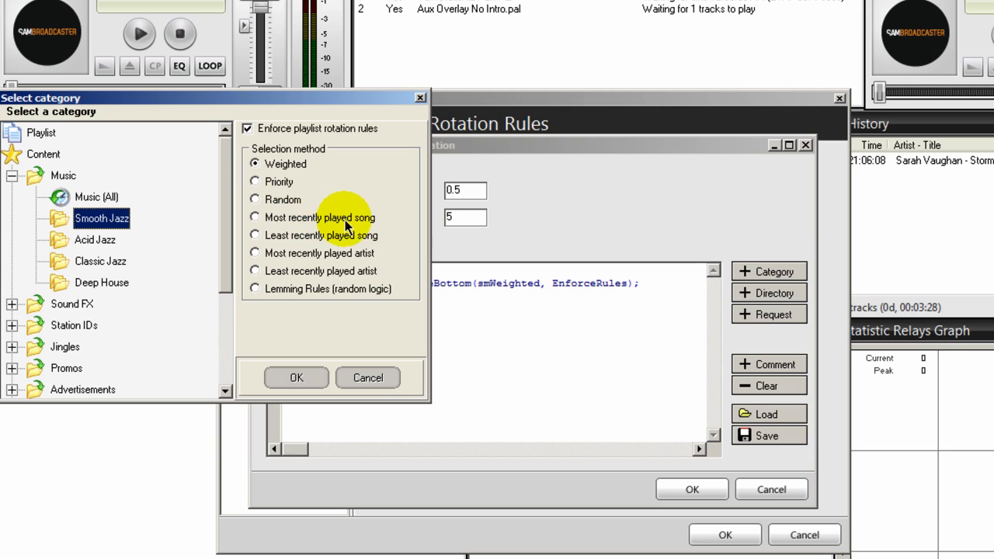
pyautogui.click(254, 218)
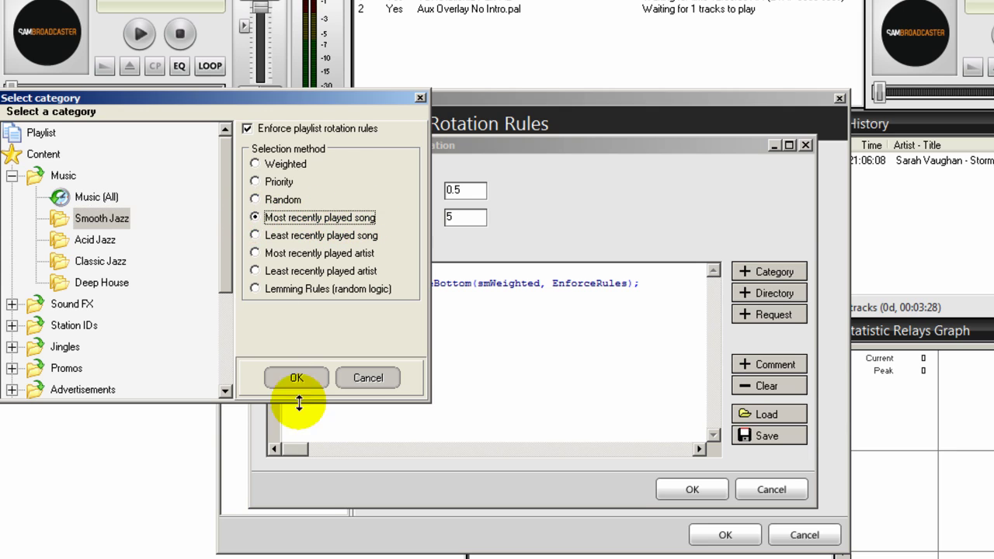
pyautogui.click(295, 376)
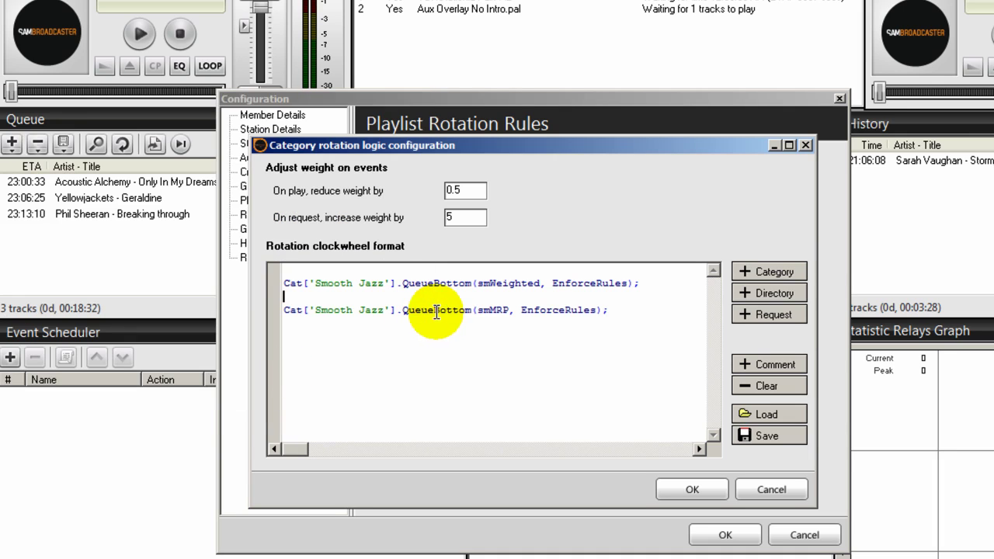
# - Add a third Smooth Jazz entry below the second, using the Random selection method with playlist rotation rules enforced
pyautogui.click(613, 310)
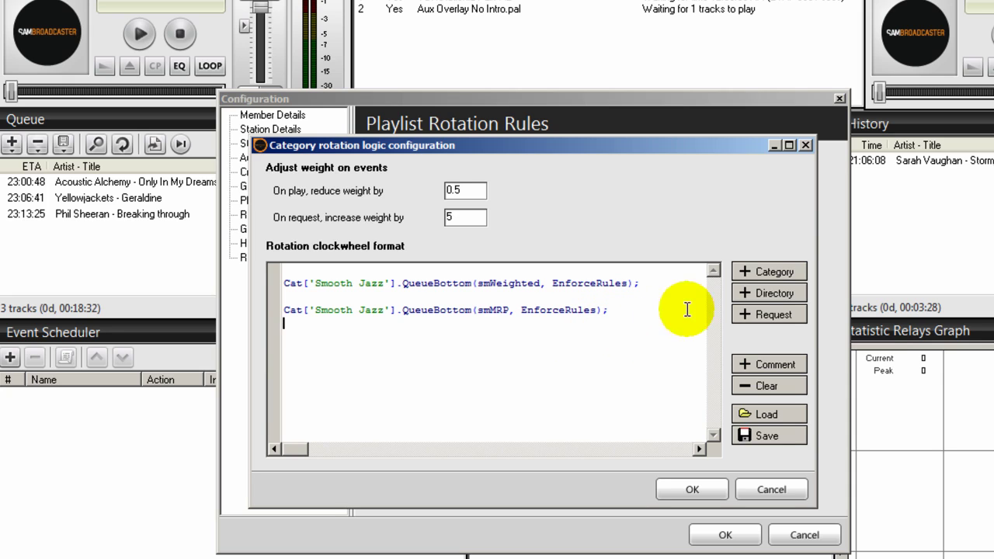
pyautogui.click(772, 277)
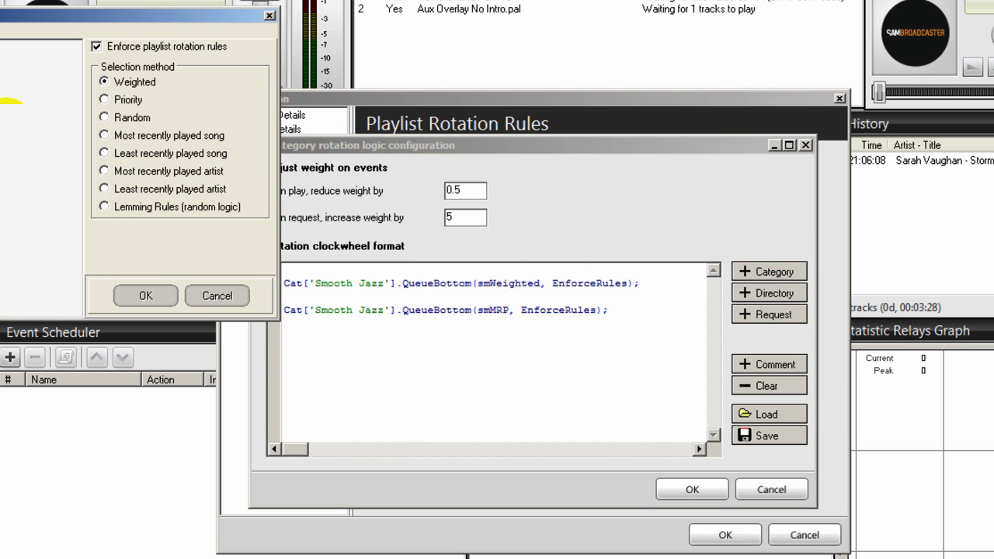
pyautogui.moveTo(1, 16); pyautogui.dragTo(12, 62)
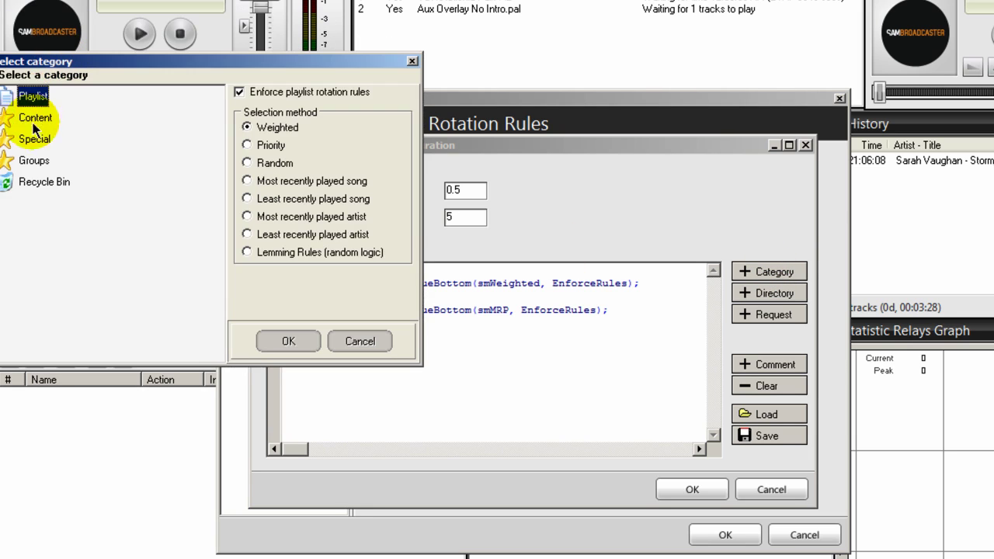
pyautogui.doubleClick(11, 123)
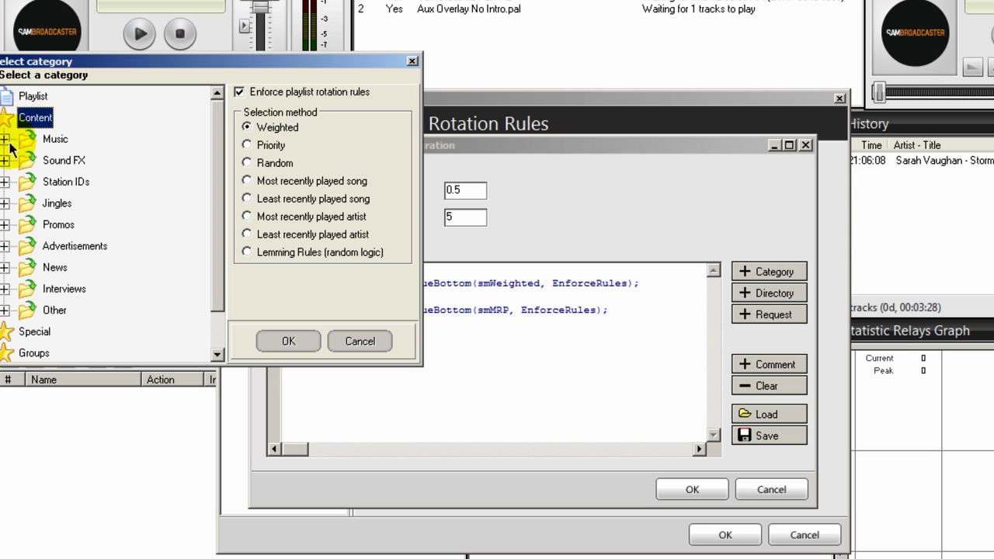
pyautogui.click(5, 140)
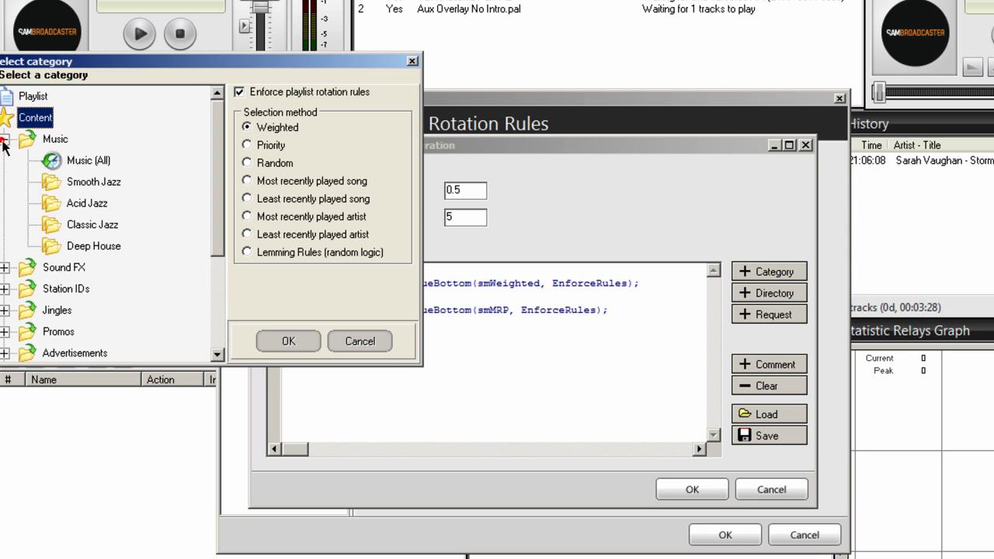
pyautogui.click(51, 185)
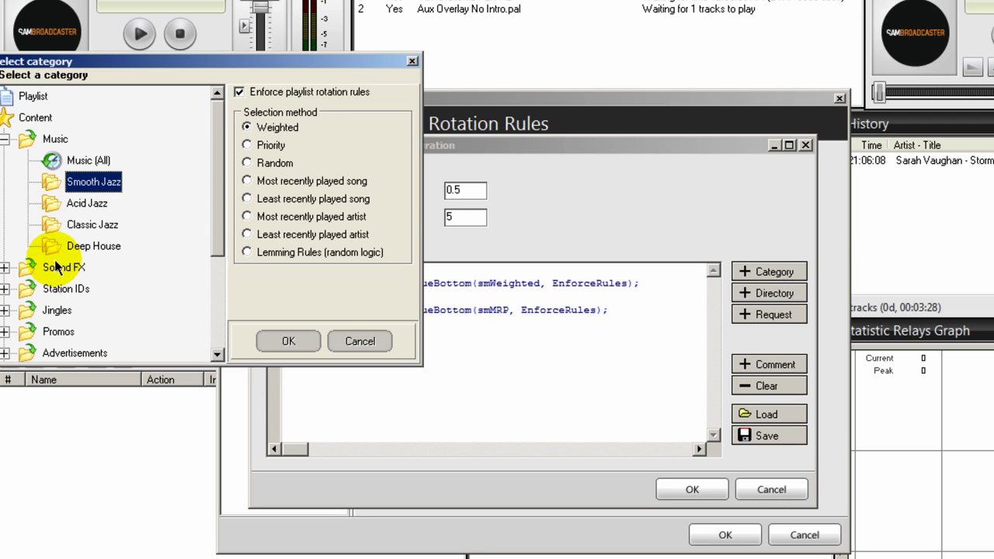
pyautogui.click(246, 163)
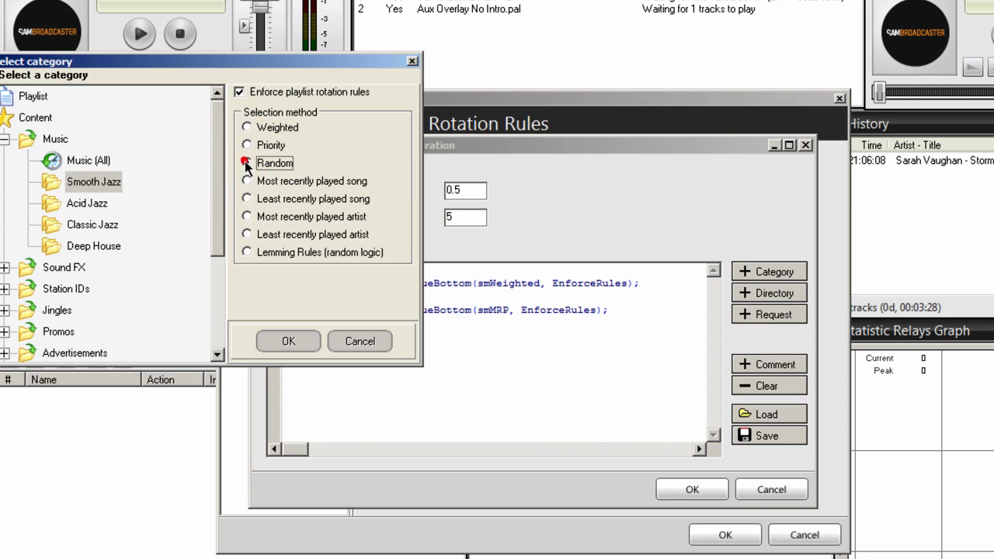
pyautogui.click(282, 341)
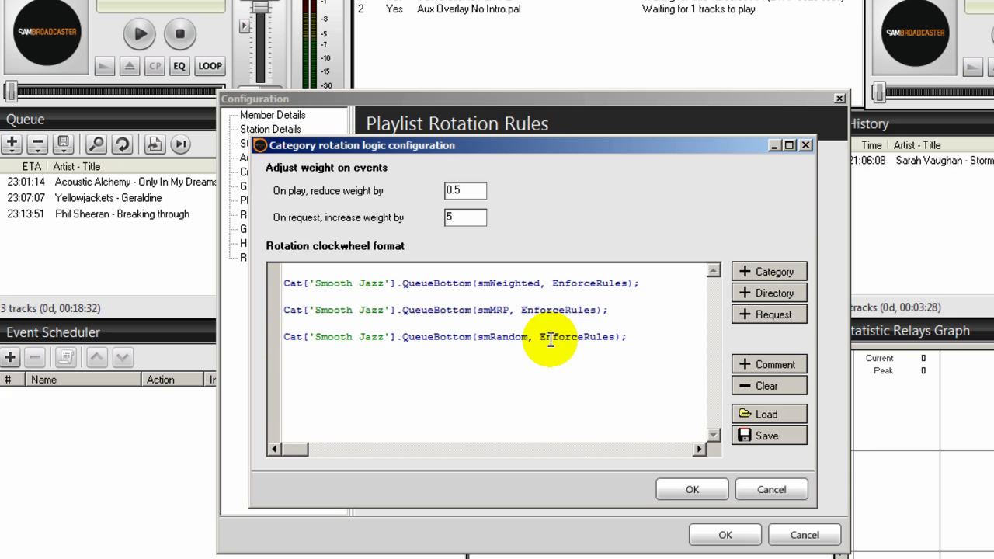
# - Add a fourth Smooth Jazz entry below the third, using the Least recently played artist selection method with rotation rules enforced
pyautogui.click(636, 337)
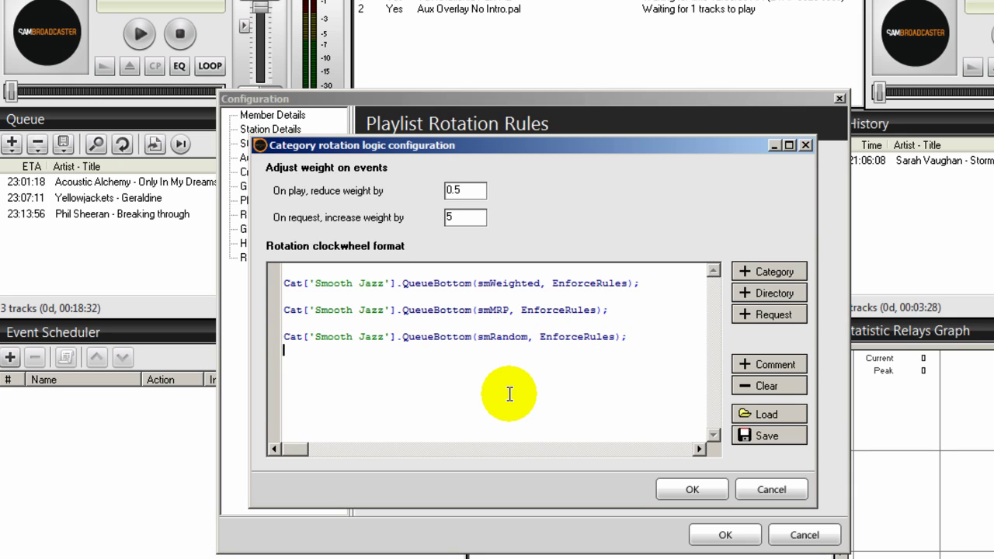
pyautogui.click(769, 274)
pyautogui.moveTo(24, 21); pyautogui.dragTo(172, 83)
pyautogui.click(47, 133)
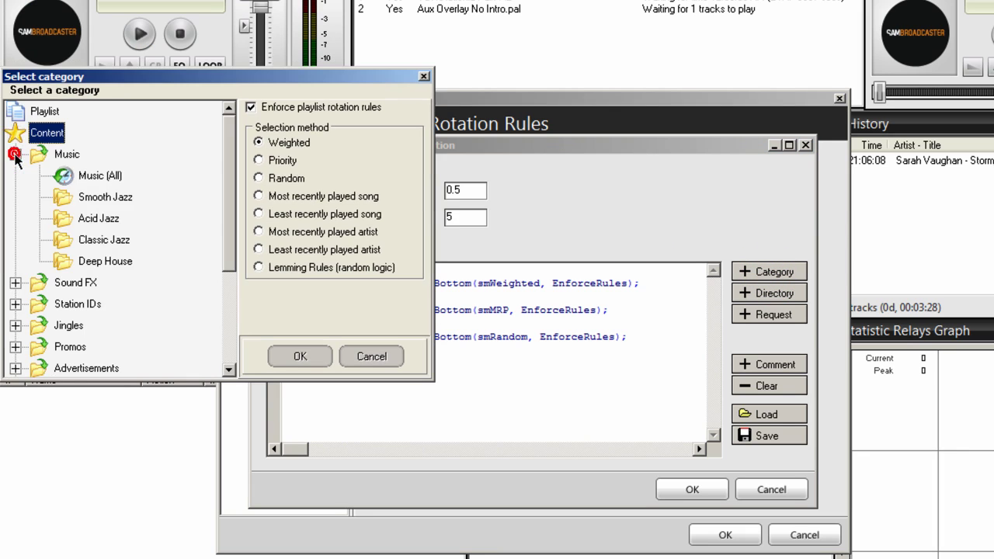
pyautogui.click(65, 201)
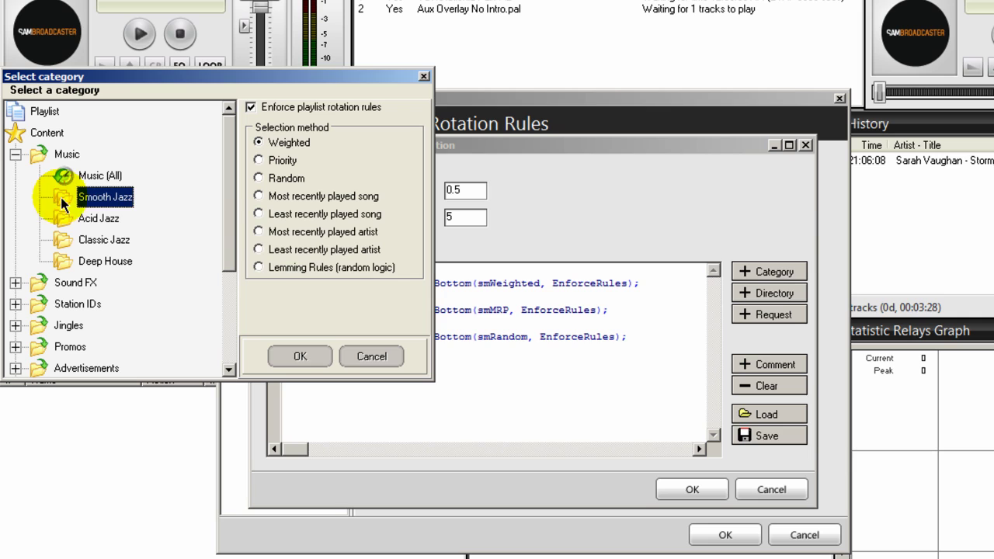
pyautogui.click(260, 250)
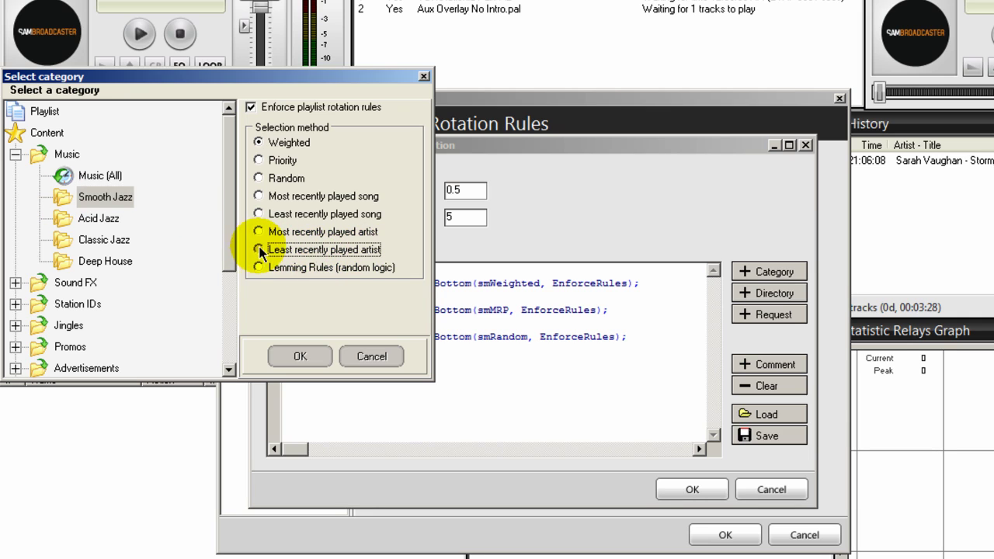
pyautogui.click(260, 249)
pyautogui.click(302, 357)
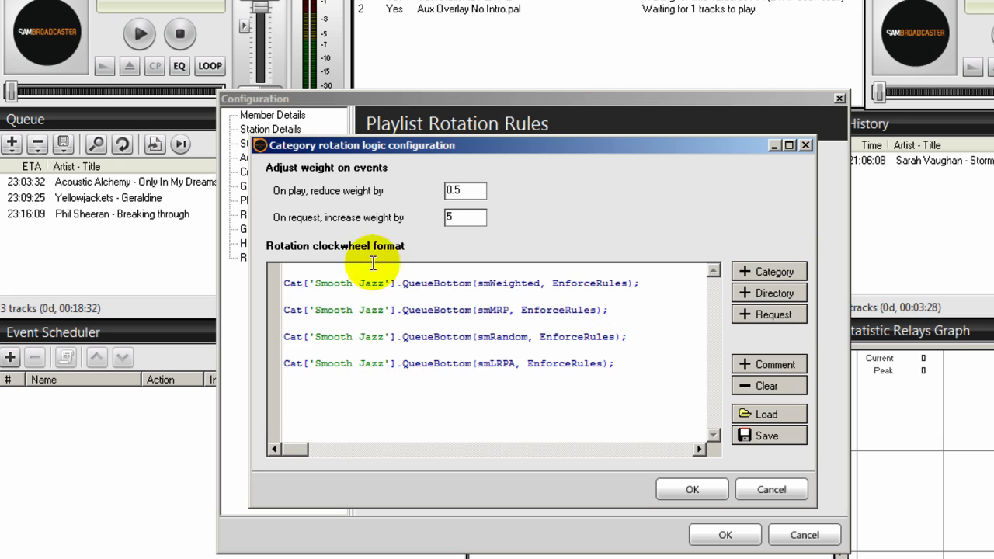
pyautogui.click(447, 350)
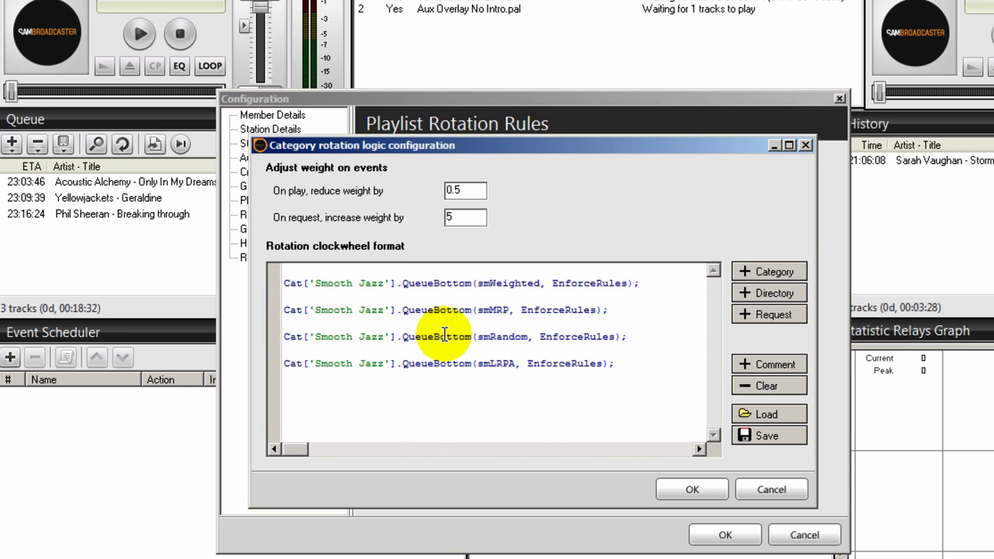
# - Start saving the clockwheel format as a category rotation script with the file name smoothjazz
pyautogui.click(777, 439)
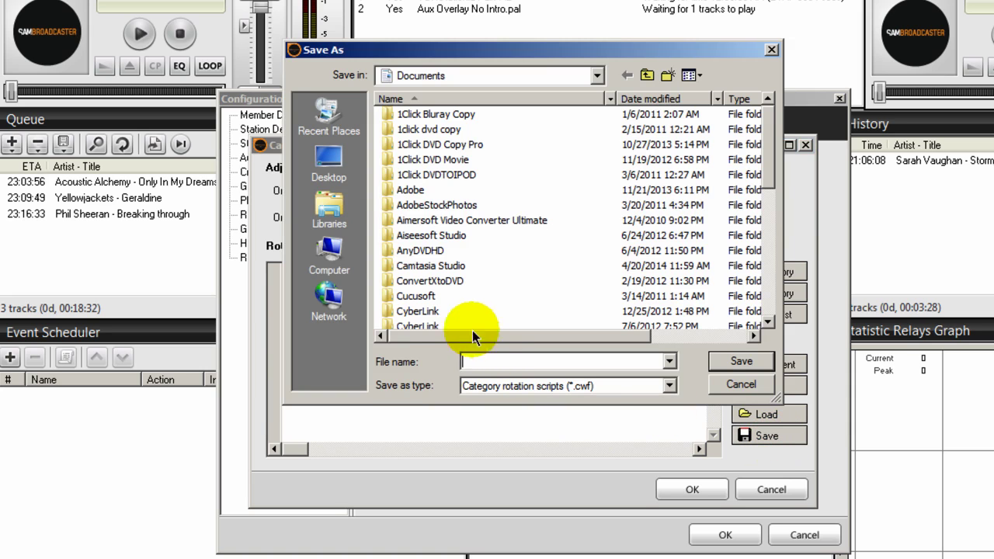
pyautogui.click(485, 359)
pyautogui.write('smooth')
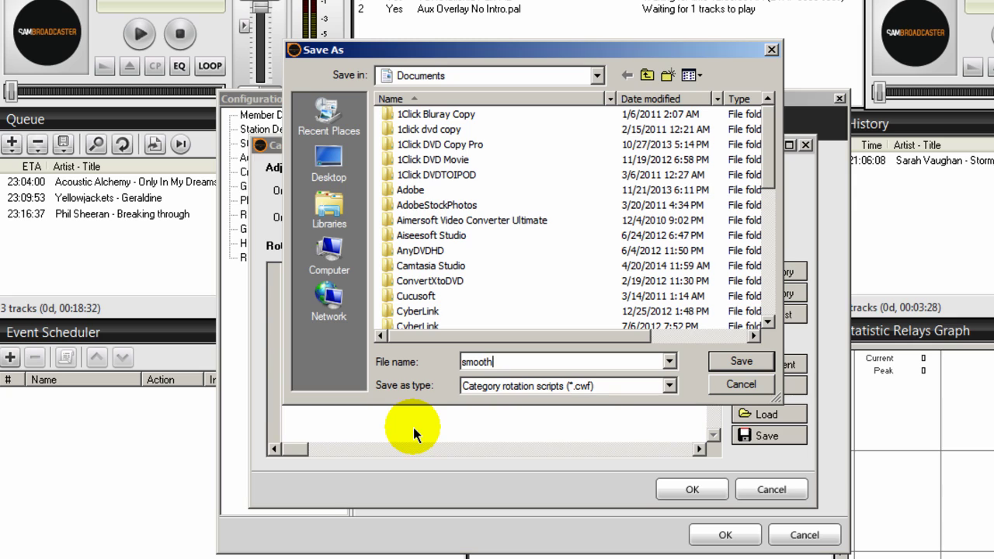
pyautogui.write('jazz')
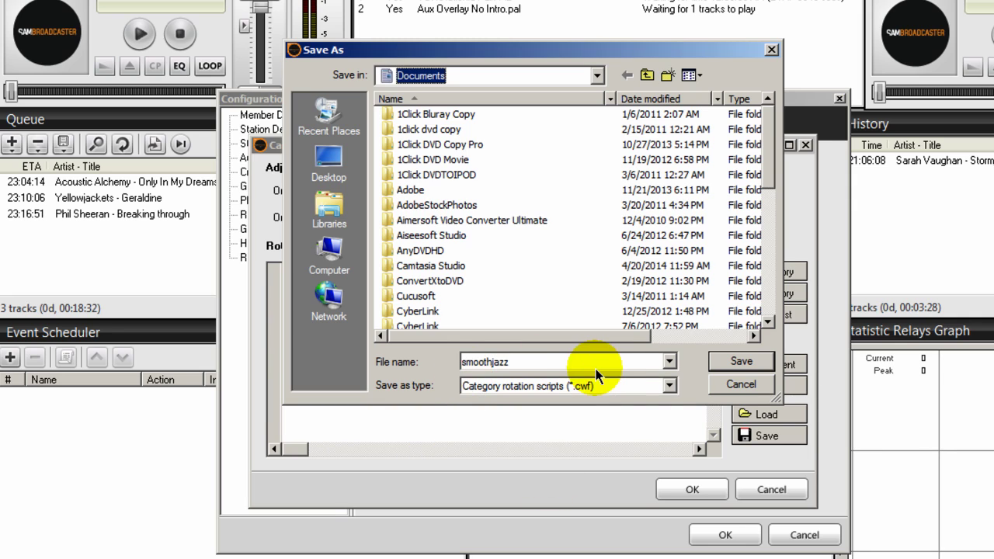
# - Save the script in the Program Files\SpacialAudio\SAMBC\clockwheels folder on drive C, replacing the existing smoothjazz.cwf
pyautogui.click(598, 75)
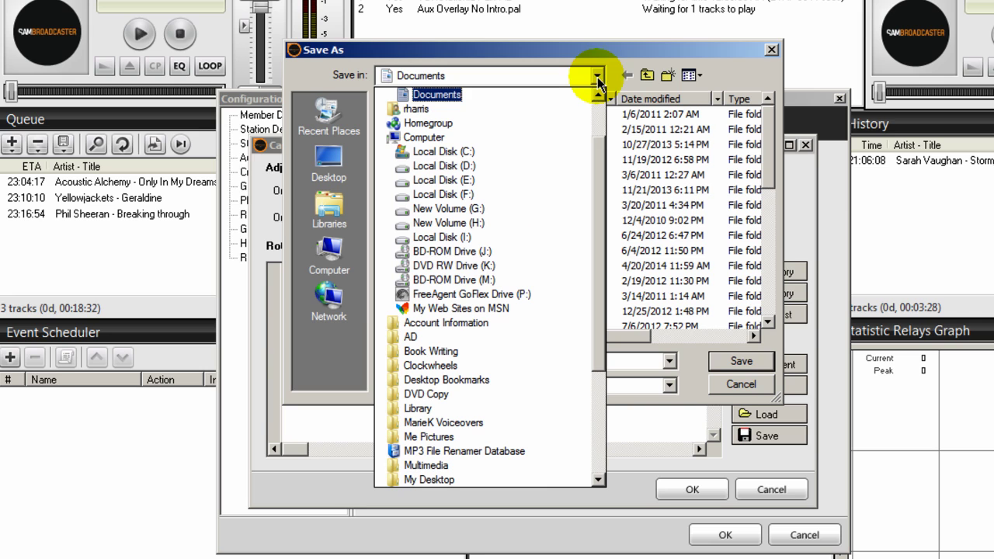
pyautogui.scroll(2, 594, 109)
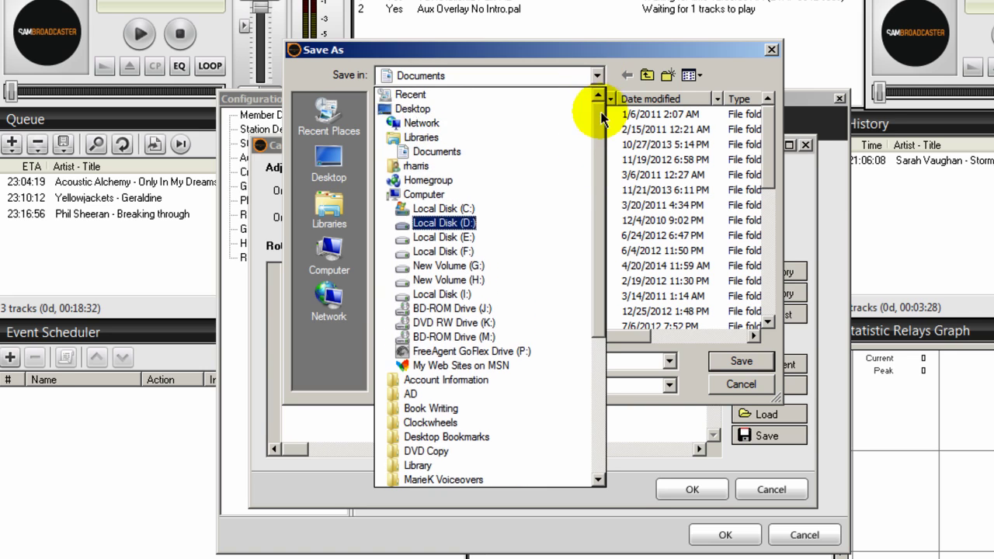
pyautogui.click(443, 209)
pyautogui.scroll(-3, 761, 210)
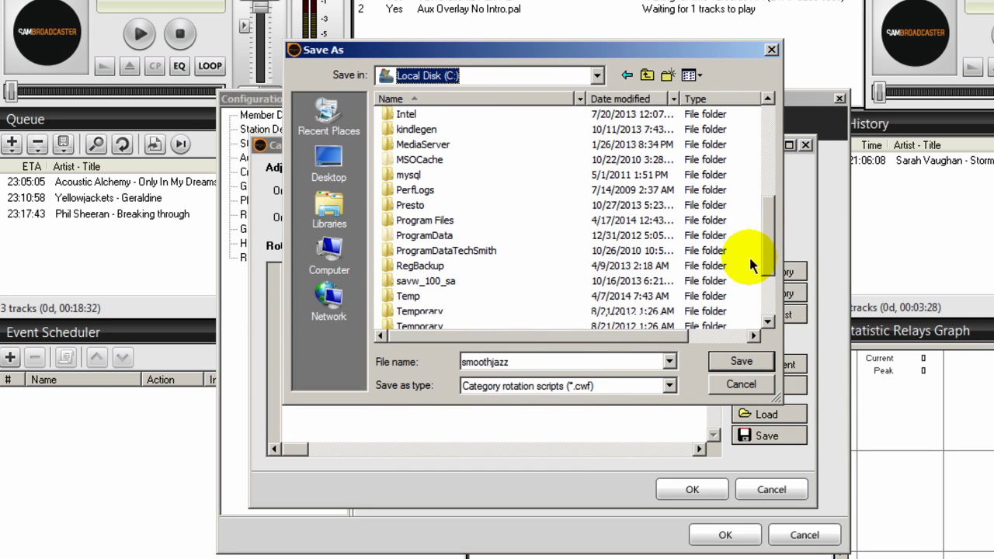
pyautogui.doubleClick(388, 220)
pyautogui.moveTo(766, 100); pyautogui.dragTo(754, 210)
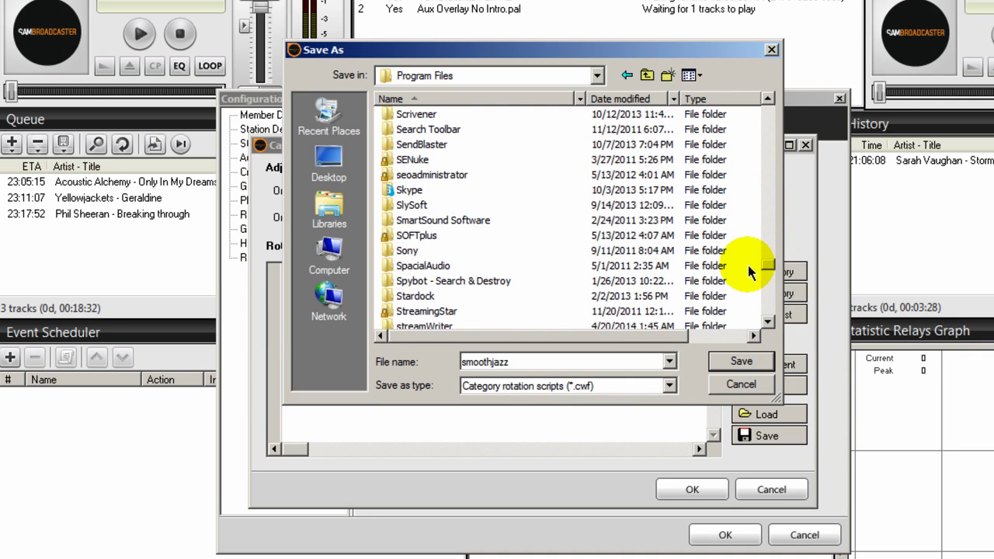
pyautogui.doubleClick(405, 262)
pyautogui.doubleClick(408, 144)
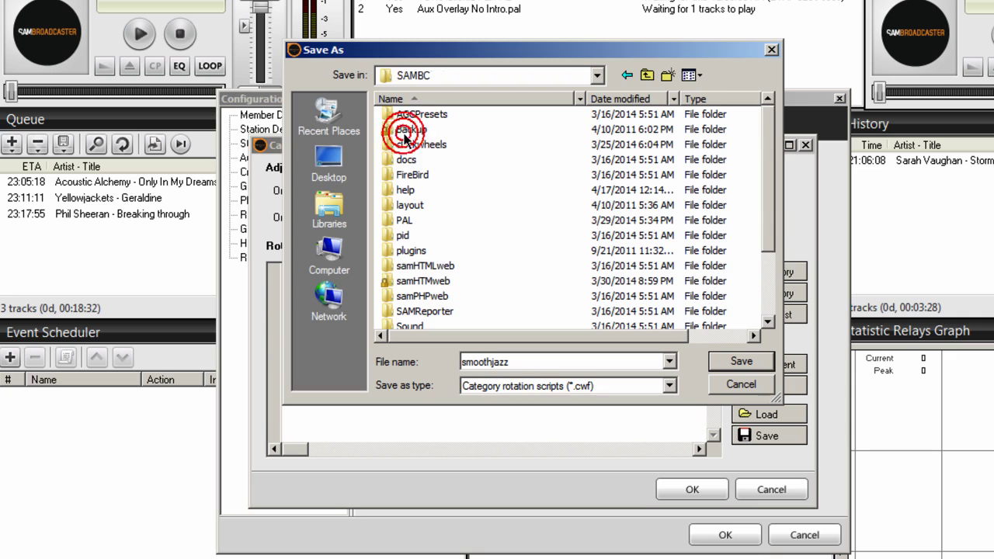
pyautogui.doubleClick(419, 145)
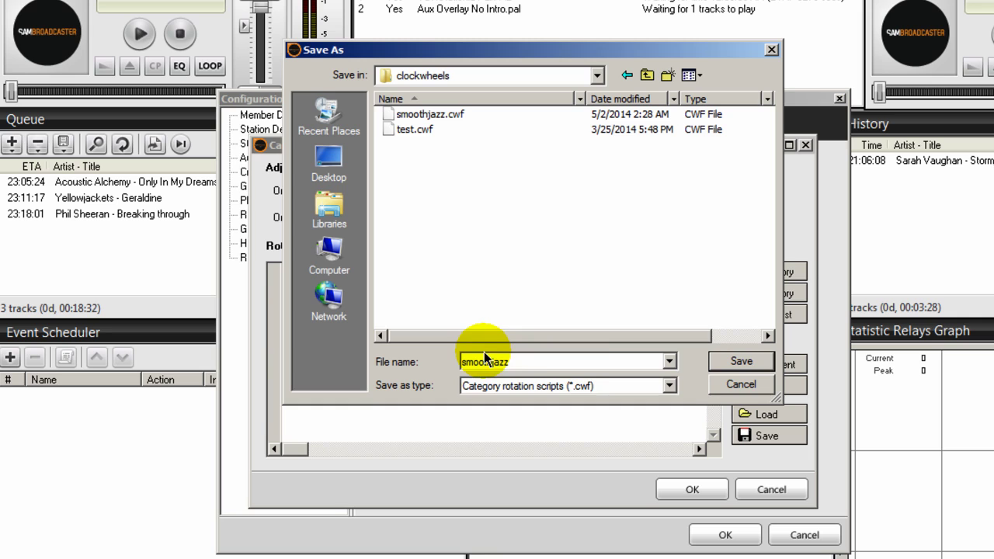
pyautogui.click(742, 366)
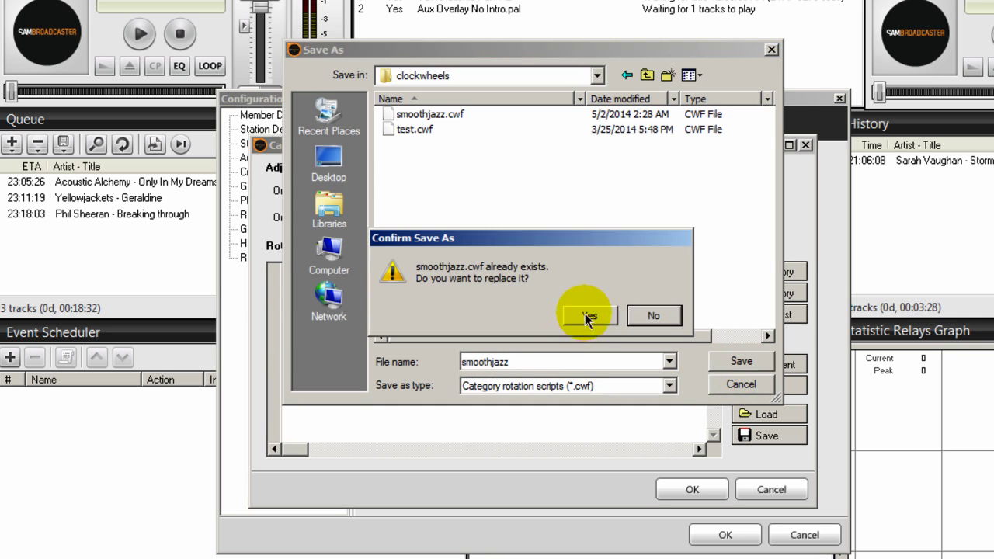
pyautogui.click(587, 314)
# - Accept the category rotation configuration, recheck its clockwheel lines, and apply the playlist rotation rules
pyautogui.click(693, 491)
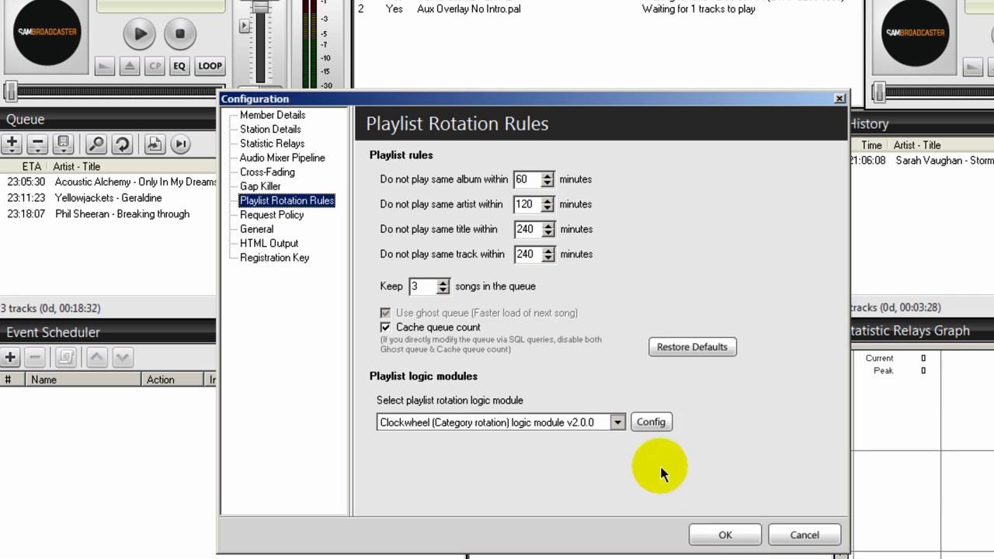
pyautogui.click(653, 424)
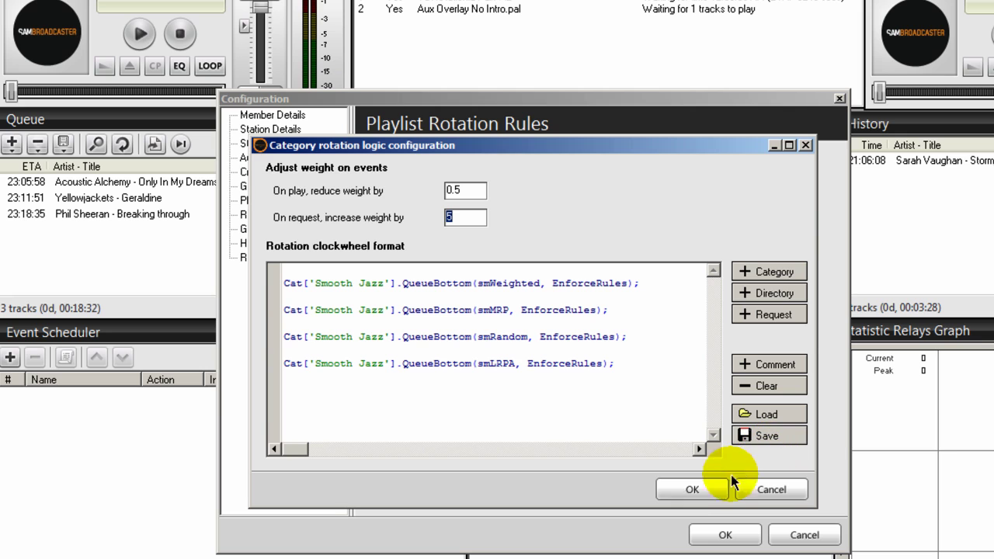
pyautogui.click(693, 490)
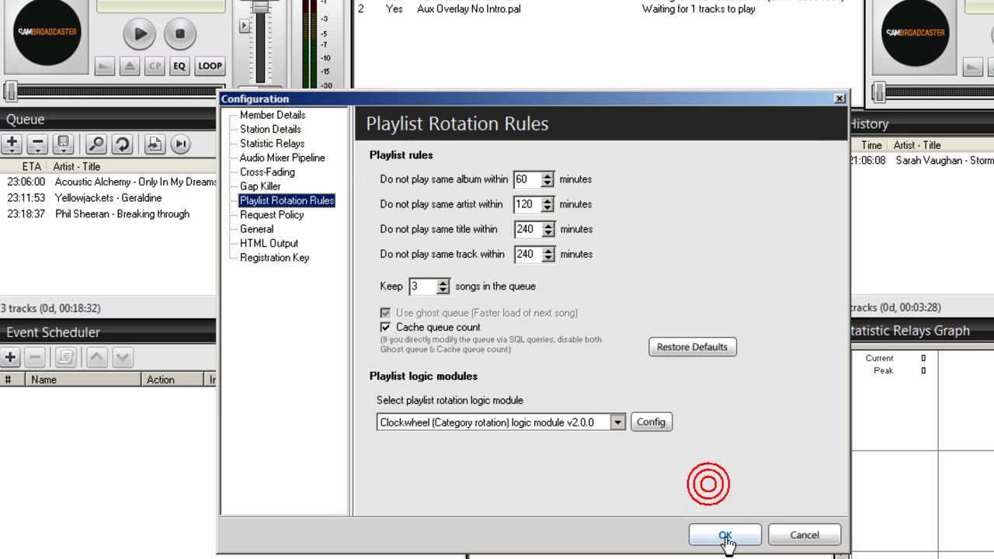
pyautogui.click(724, 535)
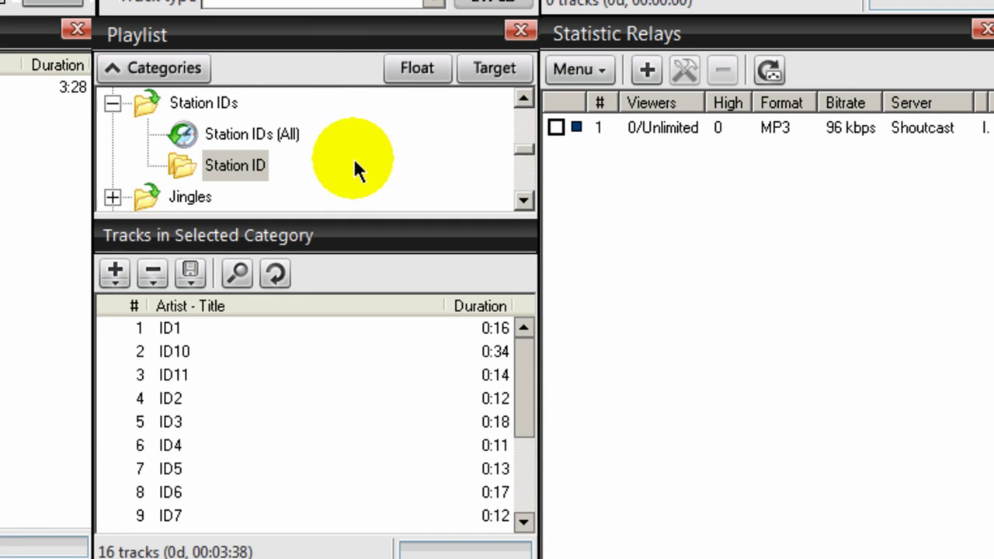
# - Collapse the Station IDs category in the playlist and view the Music subcategories
pyautogui.click(115, 106)
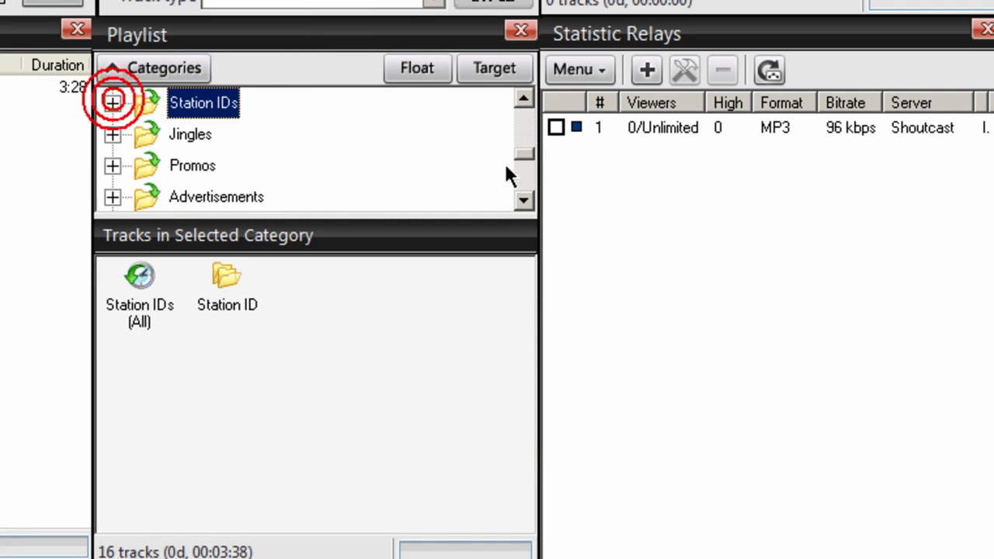
pyautogui.click(522, 146)
pyautogui.click(525, 117)
pyautogui.click(524, 201)
pyautogui.click(524, 201)
pyautogui.click(524, 201)
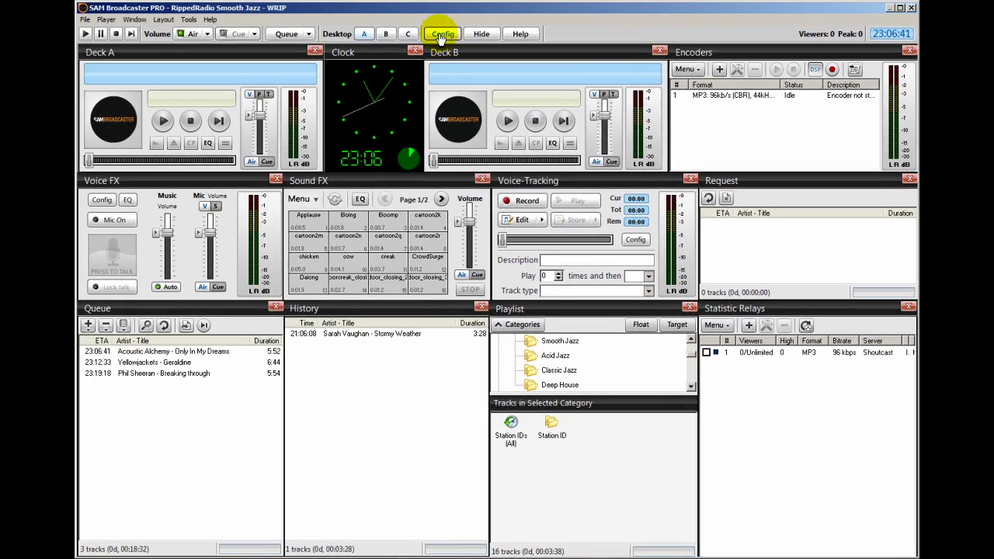
# - Reopen the Clockwheel (Category rotation) logic module configuration from the playlist rotation rules and move its window aside
pyautogui.click(440, 27)
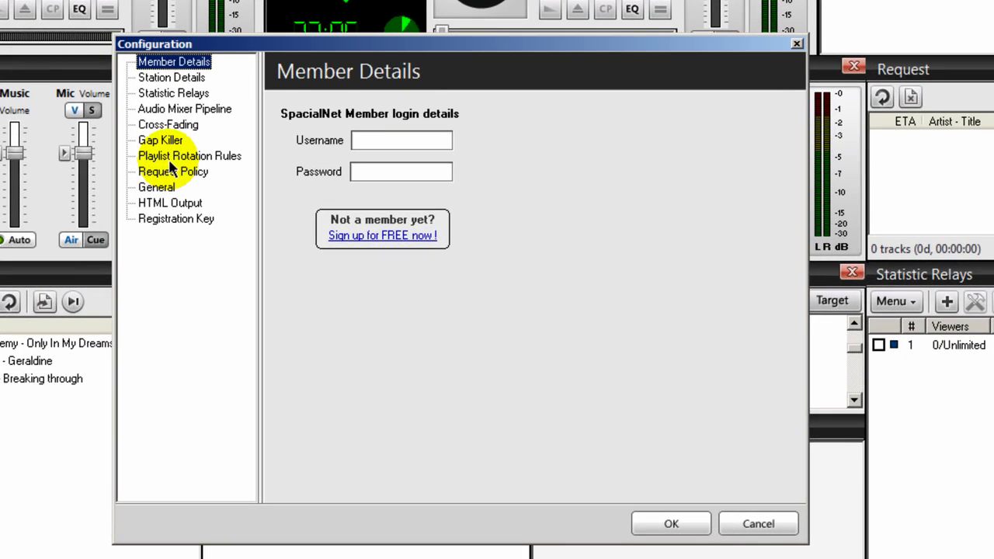
pyautogui.click(168, 157)
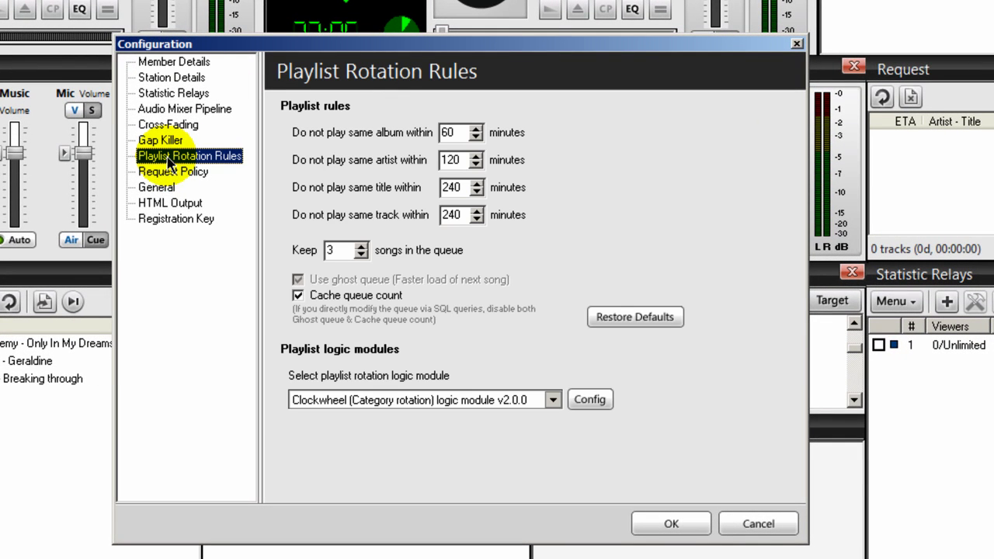
pyautogui.click(589, 401)
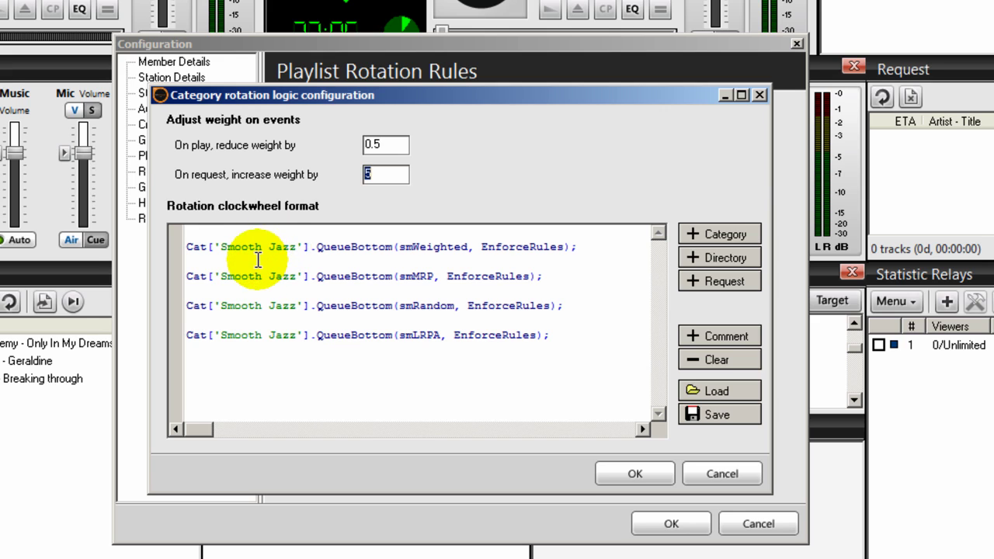
pyautogui.click(226, 248)
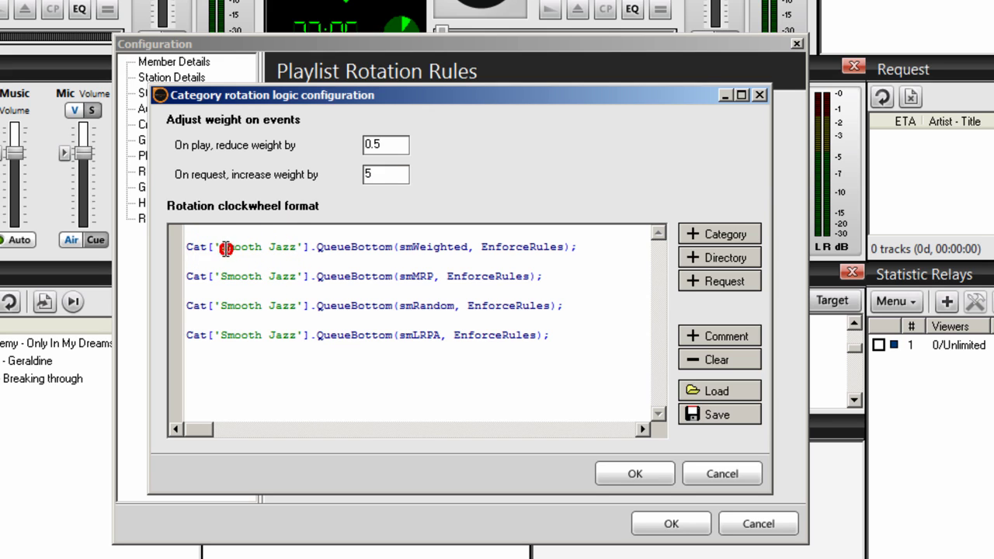
pyautogui.moveTo(314, 100); pyautogui.dragTo(644, 129)
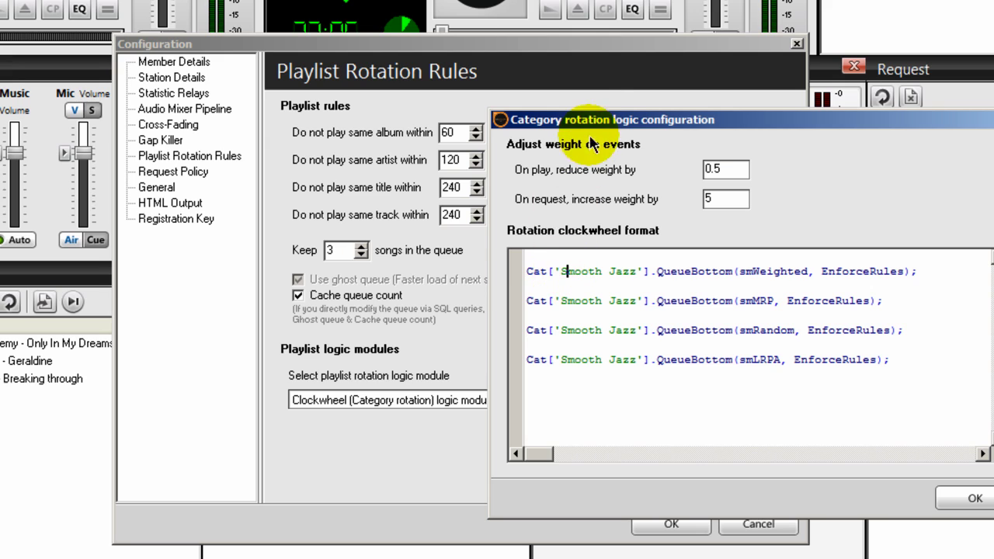
# - Replace the Smooth Jazz category with Acid Jazz in all four lines of the rotation clockwheel script
pyautogui.moveTo(541, 119); pyautogui.dragTo(326, 125)
pyautogui.moveTo(346, 277); pyautogui.dragTo(420, 278)
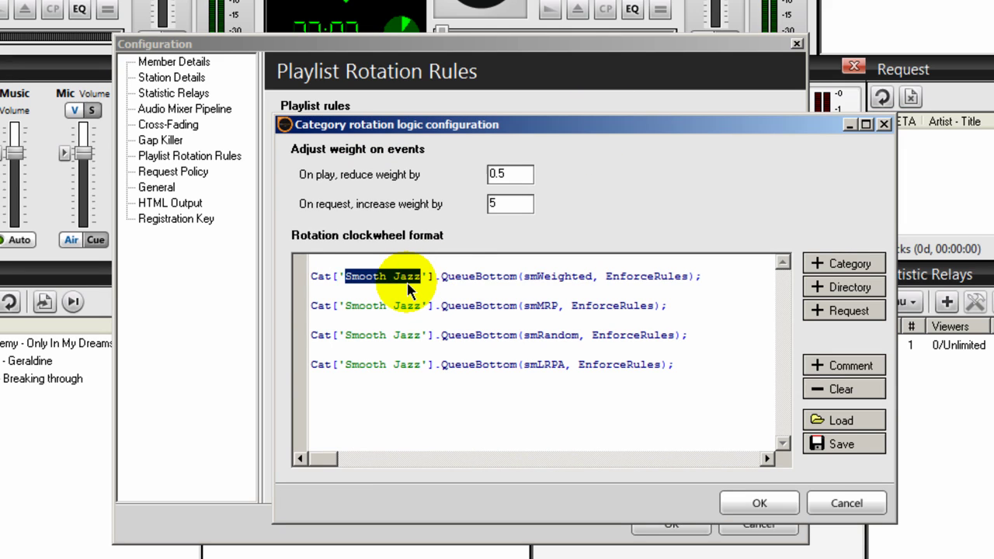
pyautogui.write('Acid Jazz')
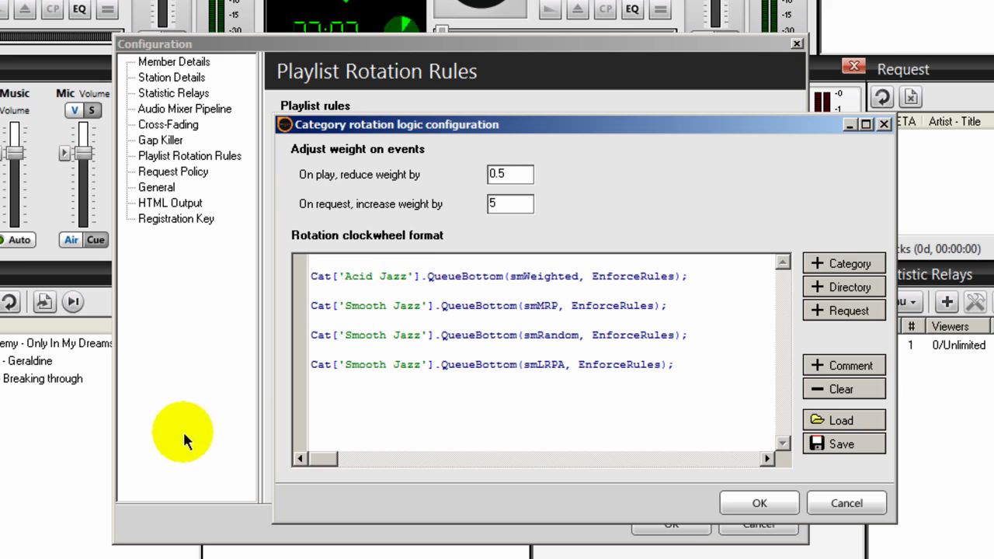
pyautogui.moveTo(344, 277); pyautogui.dragTo(407, 276)
pyautogui.hotkey('ctrl', 'c')
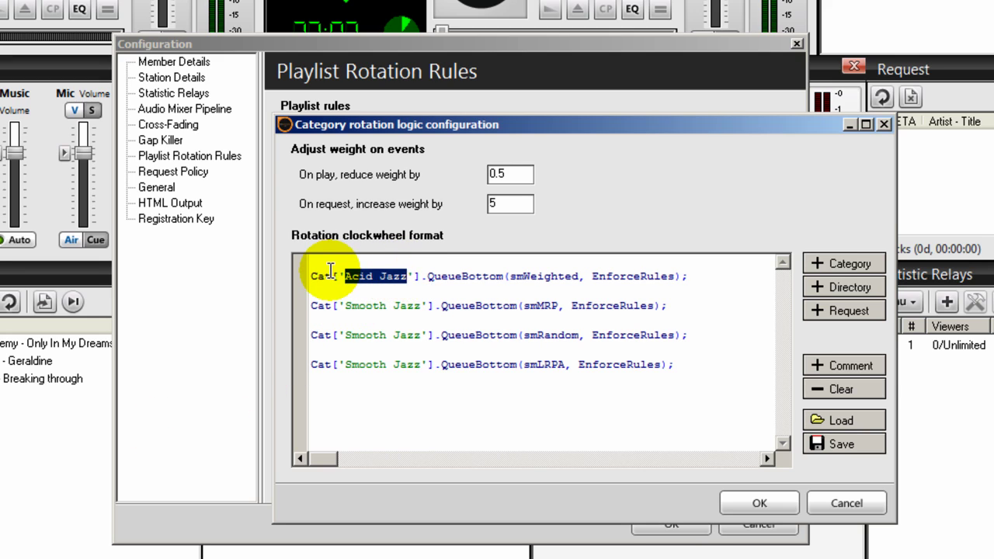
pyautogui.click(346, 306)
pyautogui.moveTo(346, 306); pyautogui.dragTo(422, 306)
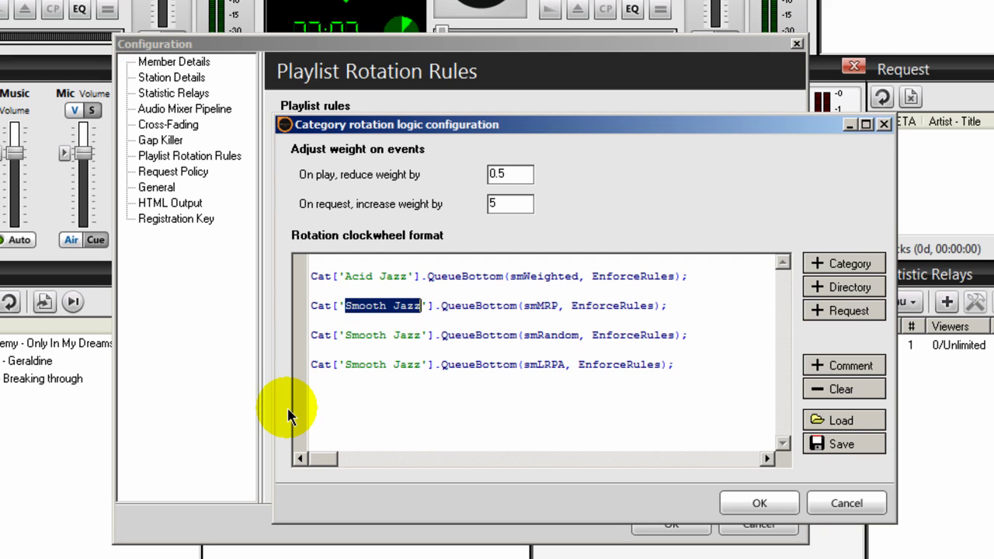
pyautogui.hotkey('ctrl', 'v')
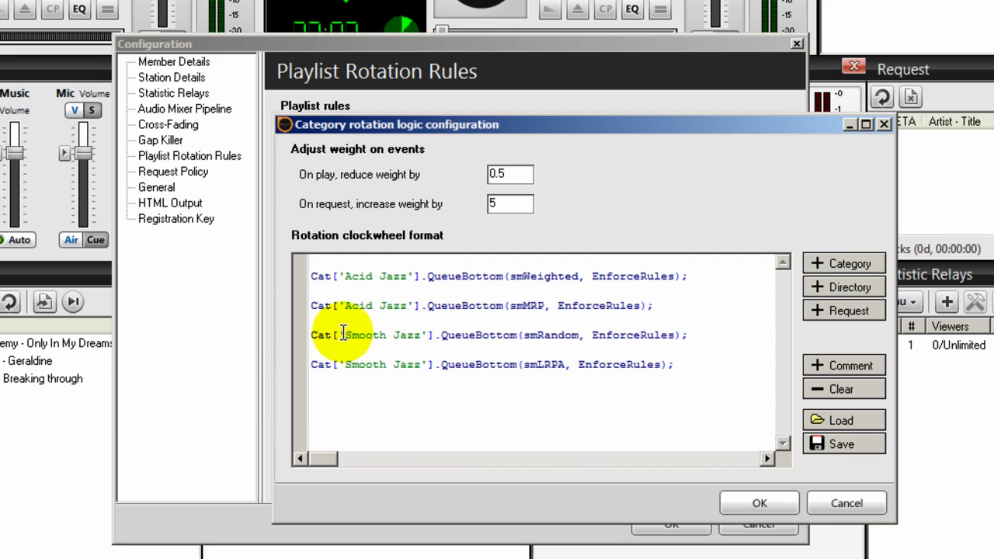
pyautogui.moveTo(345, 335); pyautogui.dragTo(420, 334)
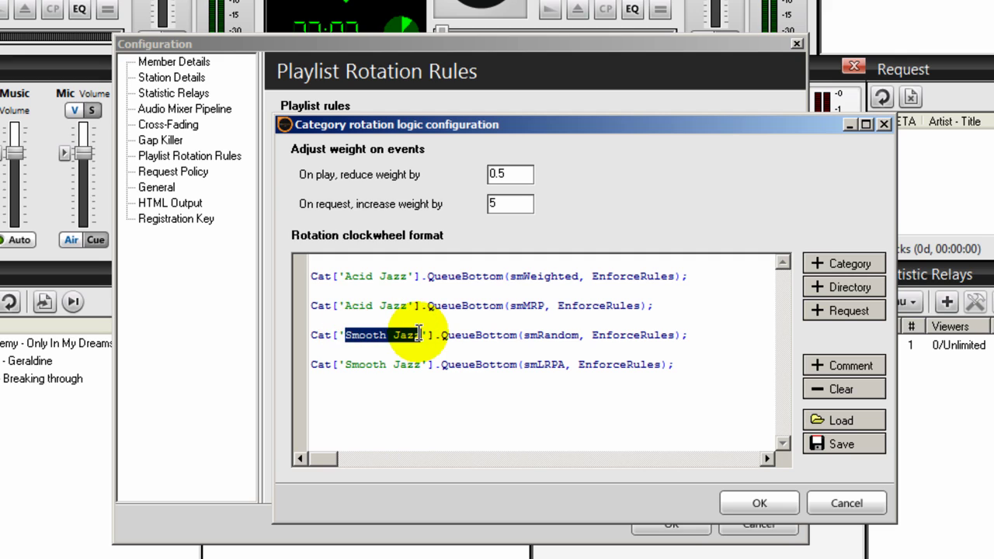
pyautogui.hotkey('ctrl', 'v')
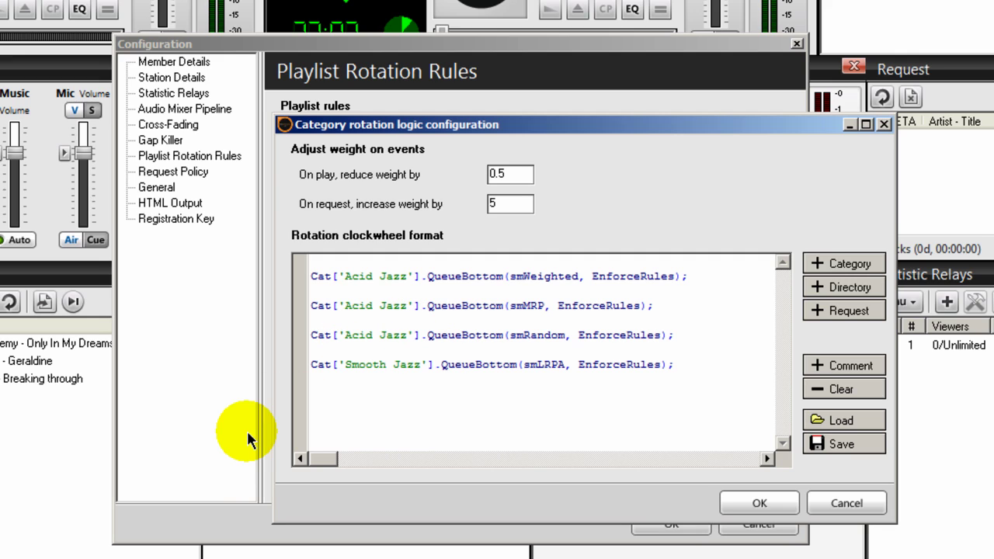
pyautogui.moveTo(345, 365); pyautogui.dragTo(420, 364)
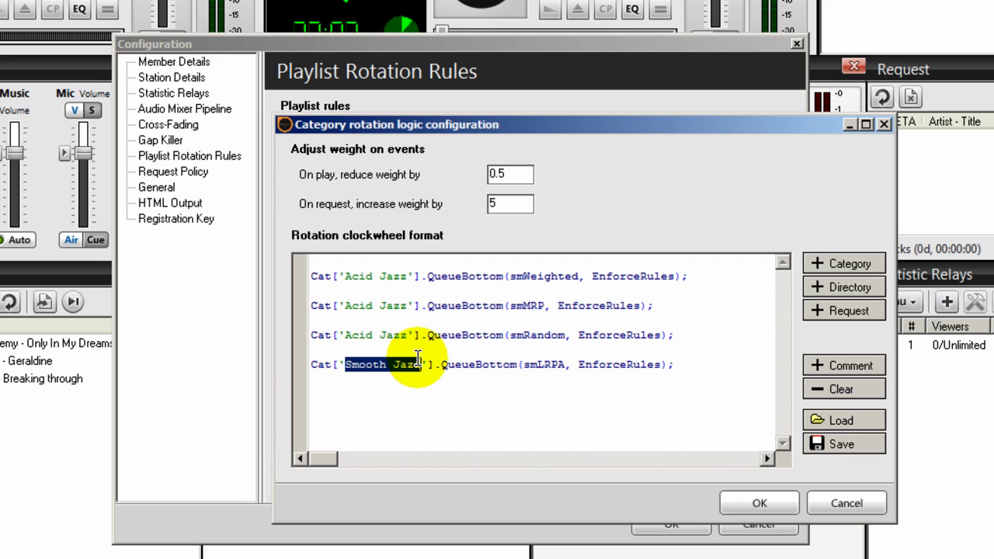
pyautogui.hotkey('ctrl', 'v')
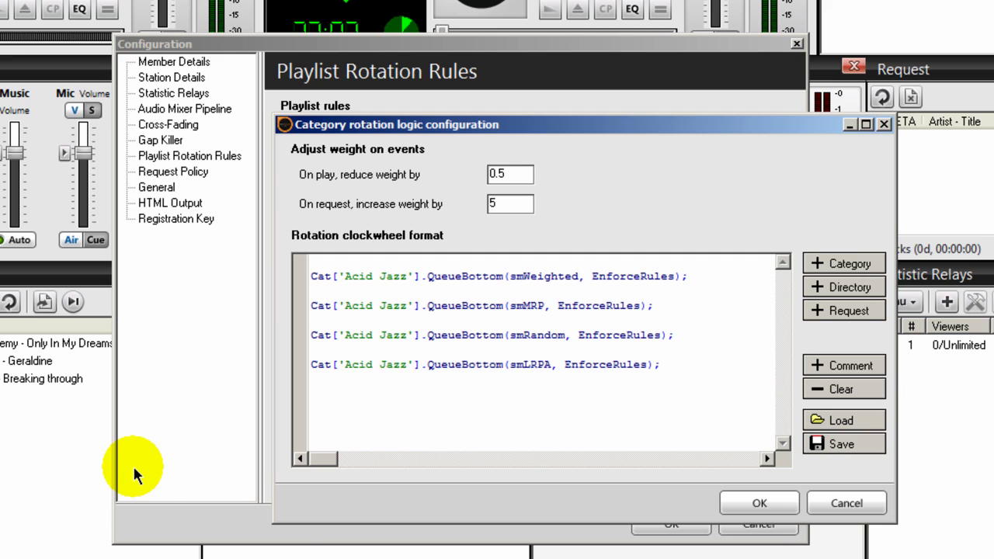
# - Save the Acid Jazz rotation script as acidjazz in the clockwheels folder
pyautogui.click(860, 446)
pyautogui.click(388, 332)
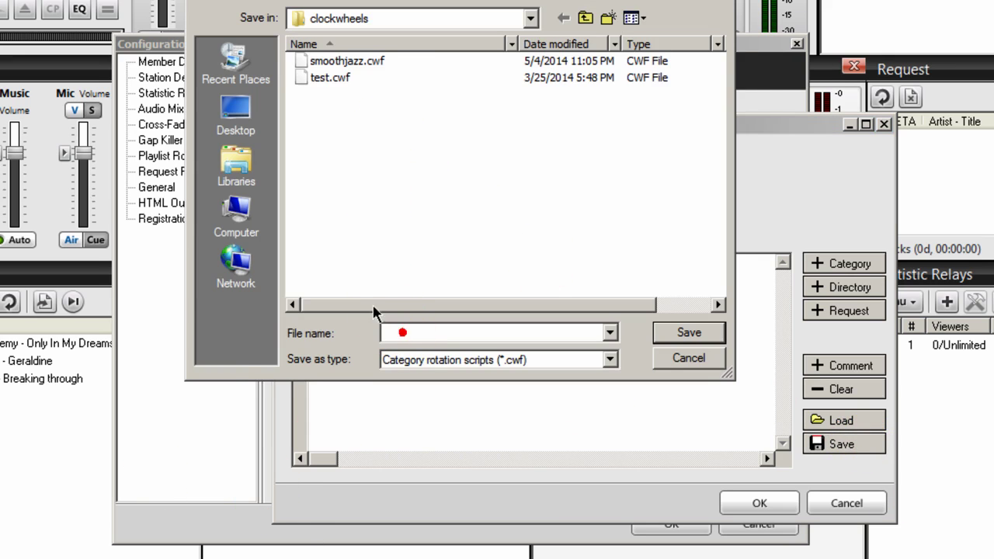
pyautogui.write('aci')
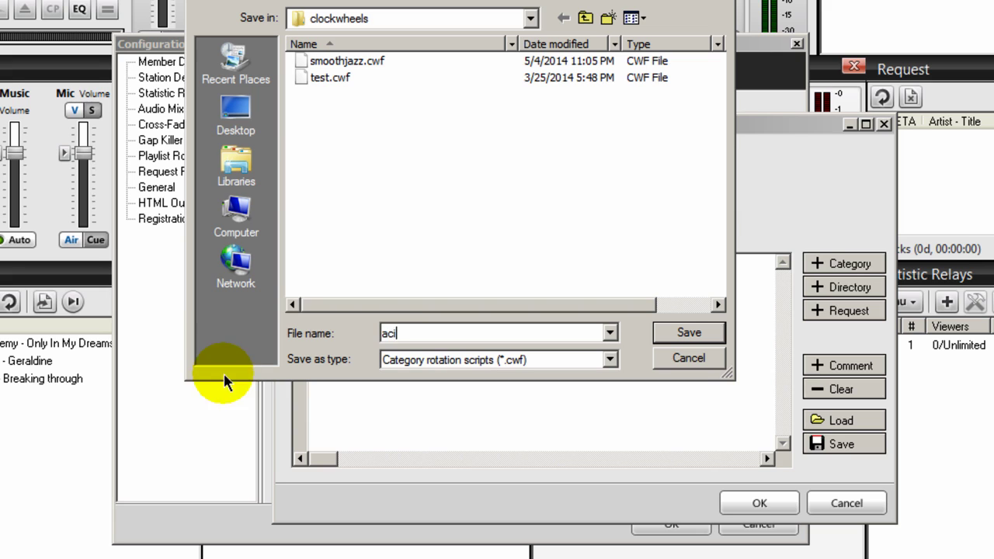
pyautogui.write('djazz')
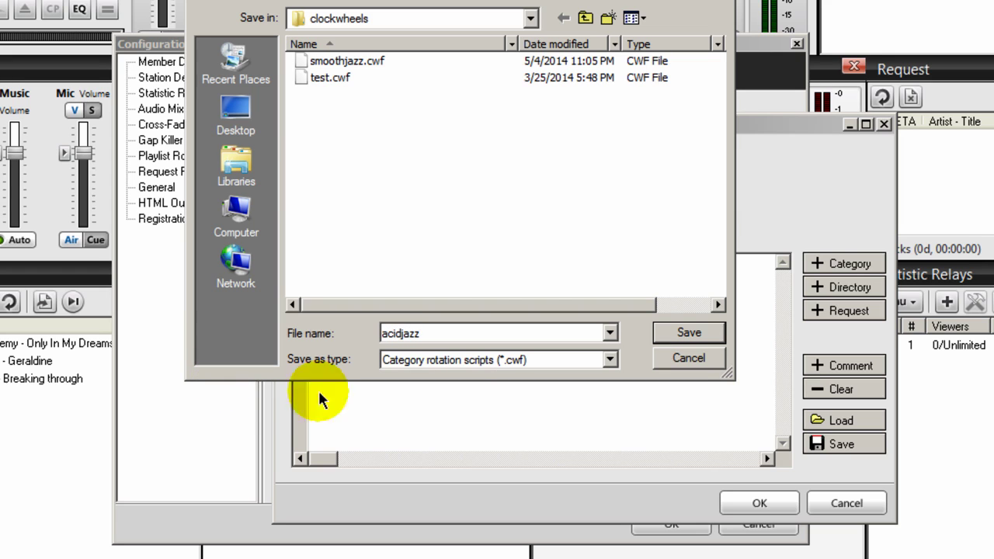
pyautogui.click(689, 331)
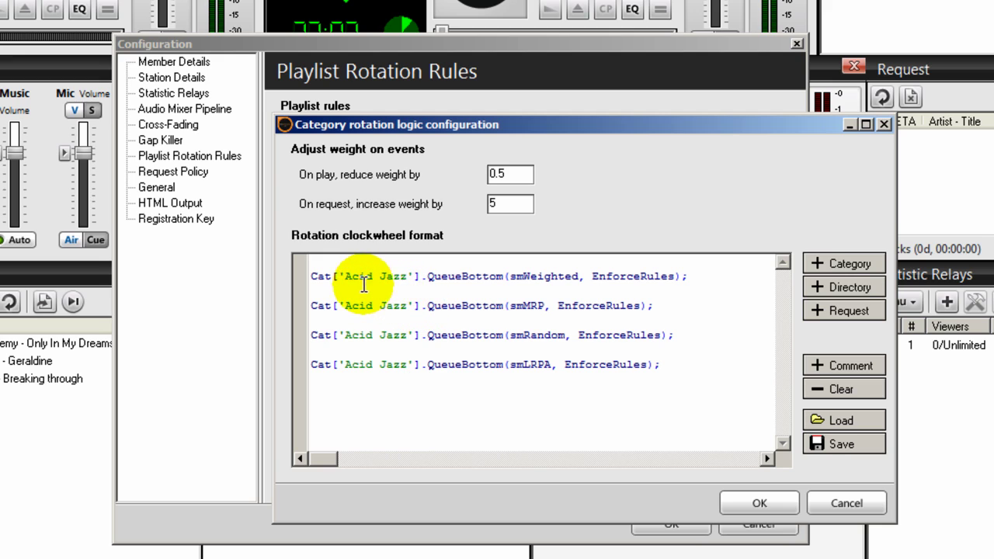
# - Change the category in all four clockwheel lines to Classic Jazz
pyautogui.moveTo(347, 278); pyautogui.dragTo(408, 284)
pyautogui.write('C')
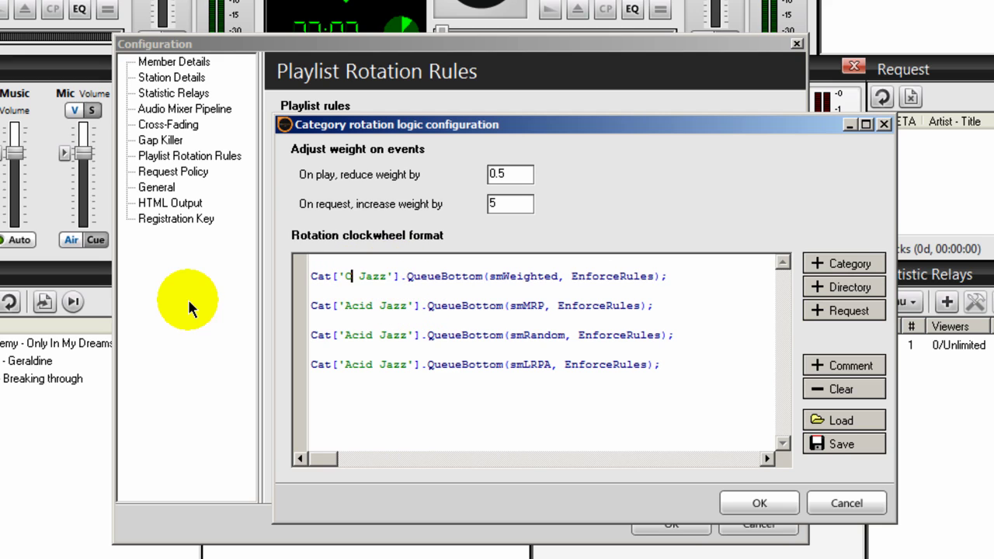
pyautogui.write('lassic')
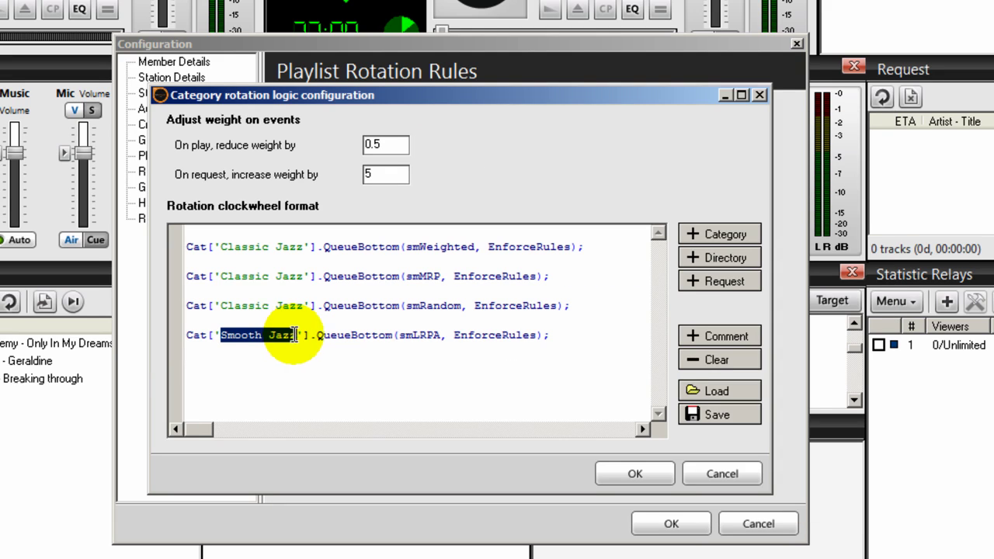
pyautogui.write('Classic Jazz')
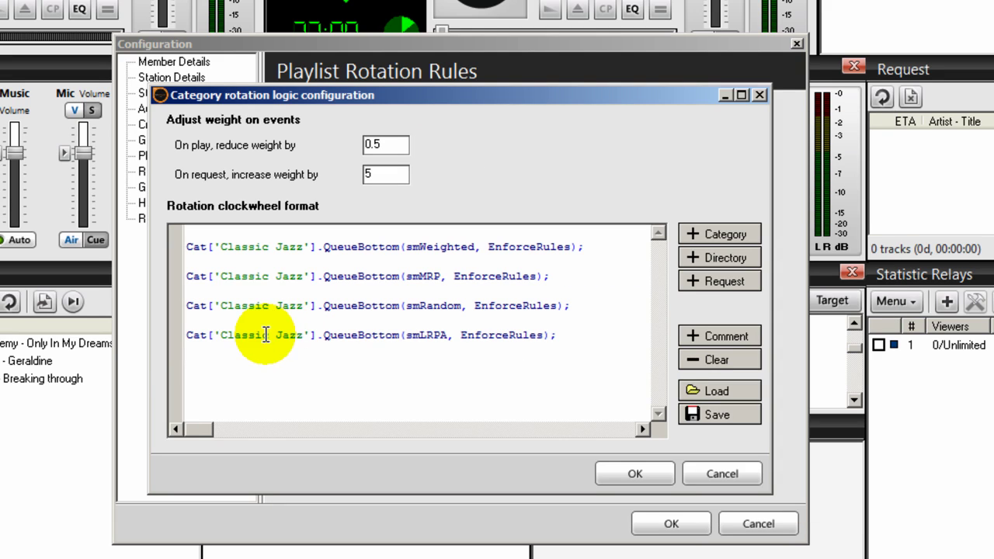
# - Save the Classic Jazz rotation script as classicjazz in the clockwheels folder
pyautogui.click(732, 417)
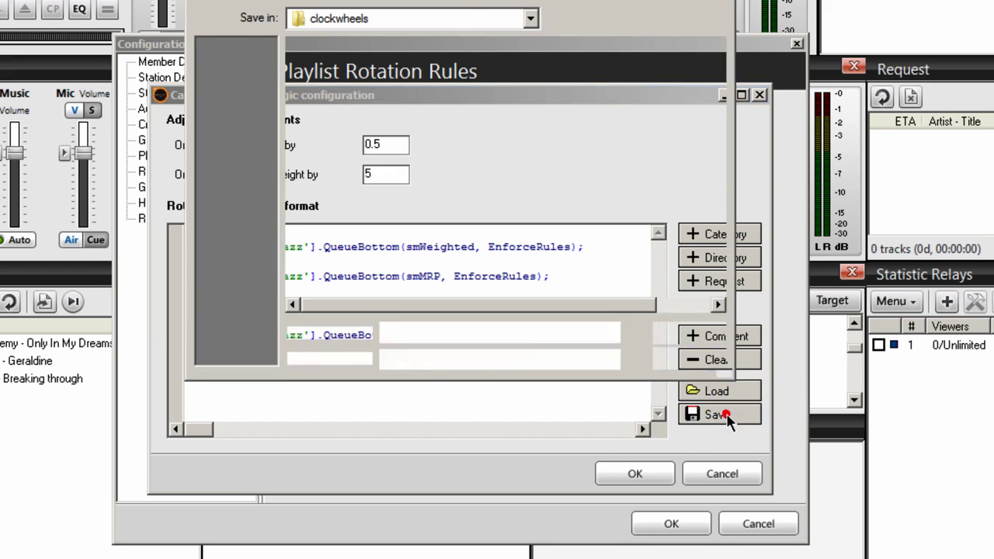
pyautogui.write('classicjazz')
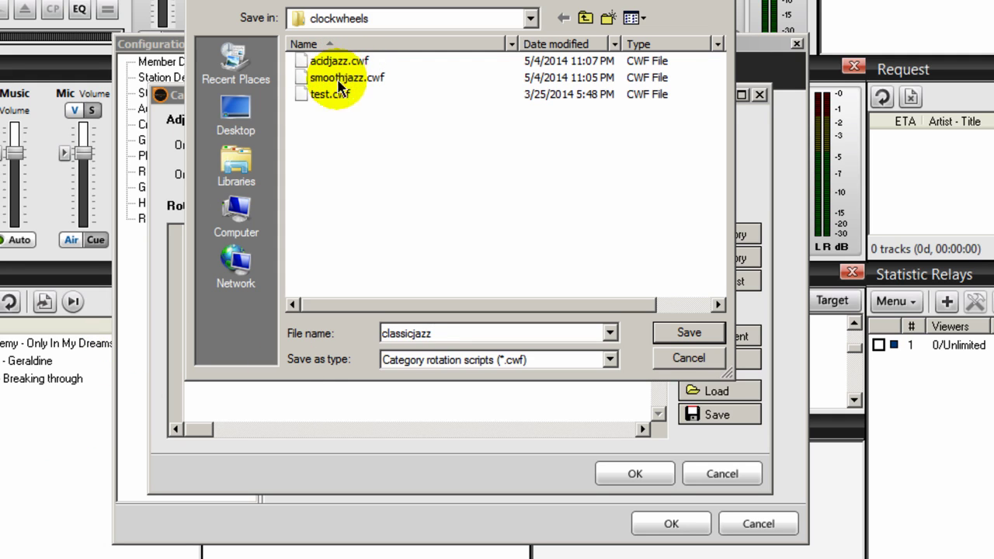
pyautogui.click(683, 336)
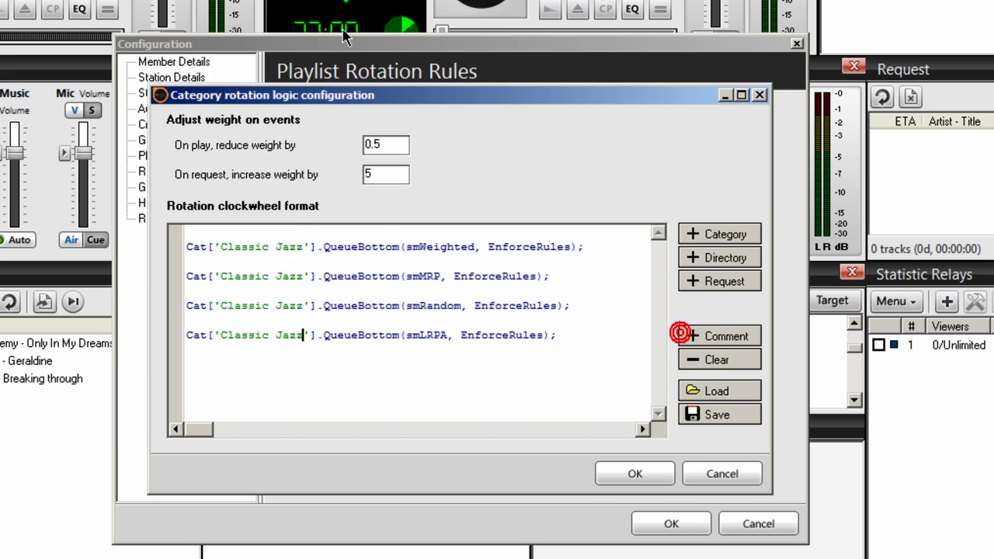
# - Change the clockwheel lines to Deep House with smWeighted, smRandom, smLRPA and smLRP selection, and save the script as deephouse
pyautogui.moveTo(304, 247); pyautogui.dragTo(221, 246)
pyautogui.write('Deep House')
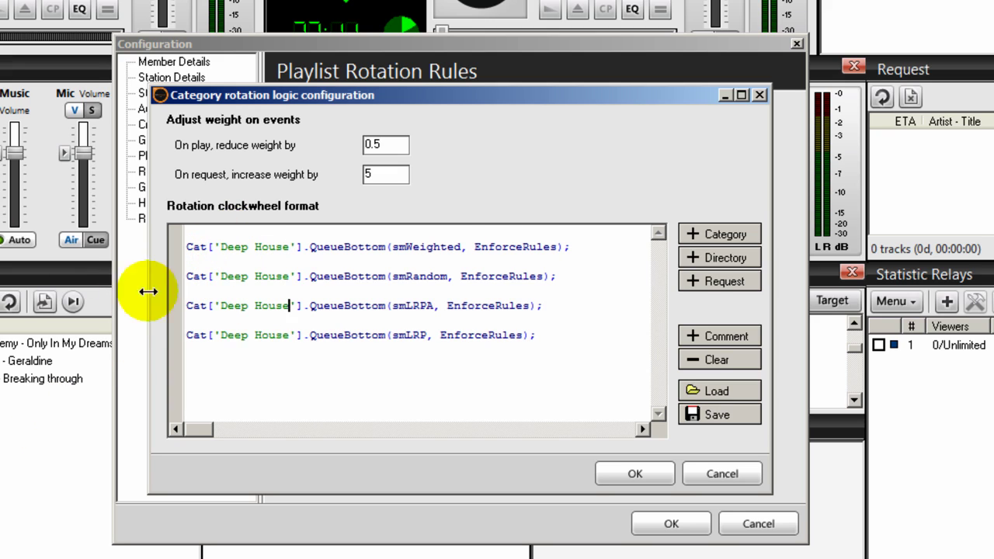
pyautogui.click(729, 416)
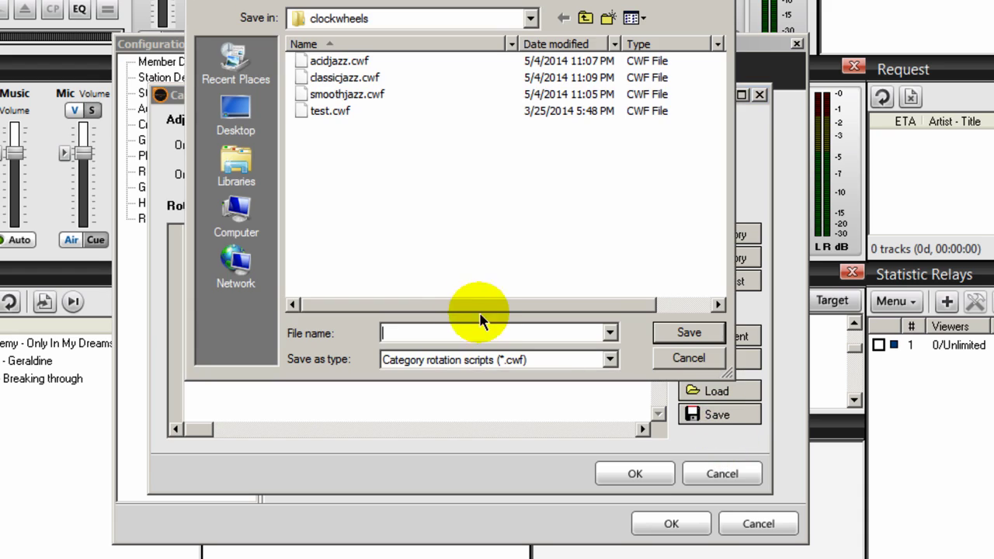
pyautogui.click(442, 336)
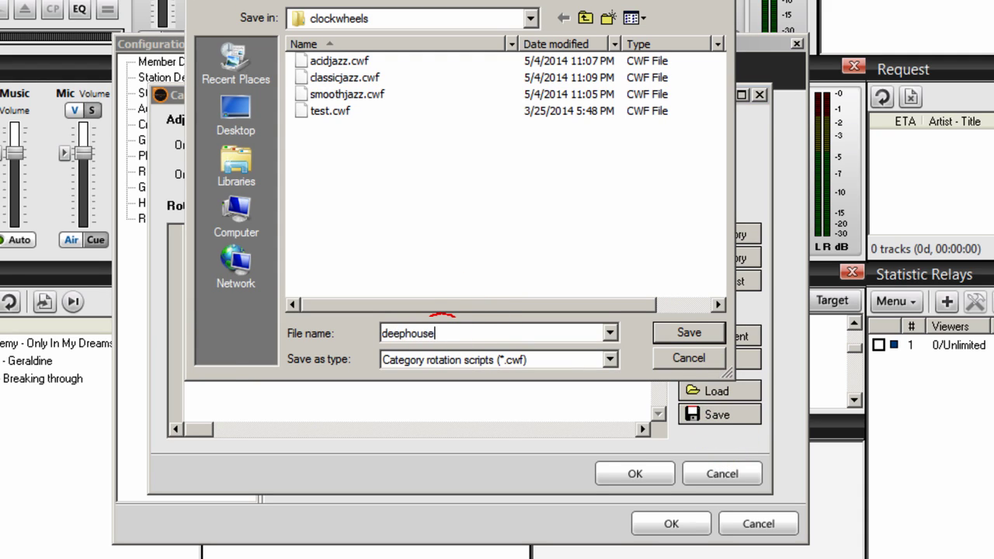
pyautogui.click(689, 333)
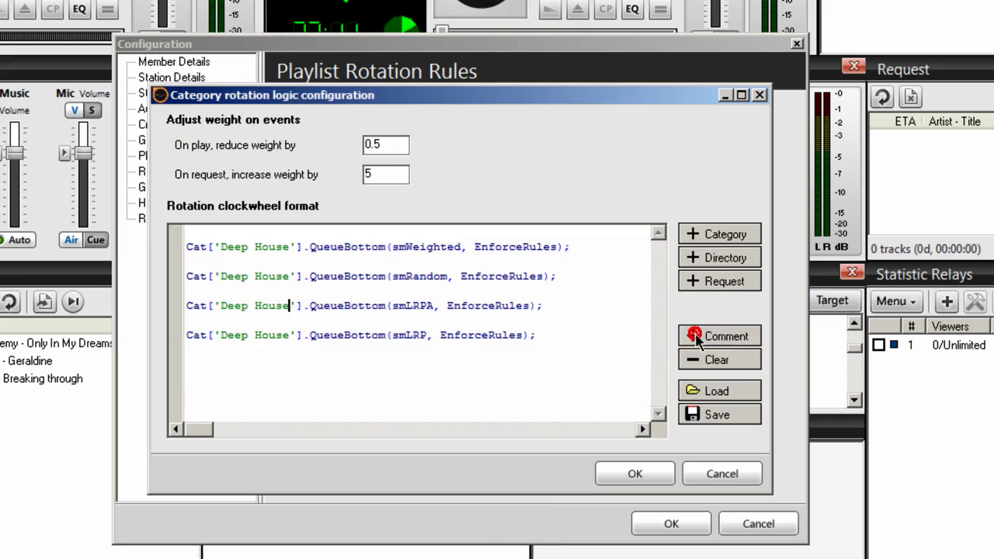
# - Accept the category rotation configuration and apply the playlist rotation rules
pyautogui.click(635, 473)
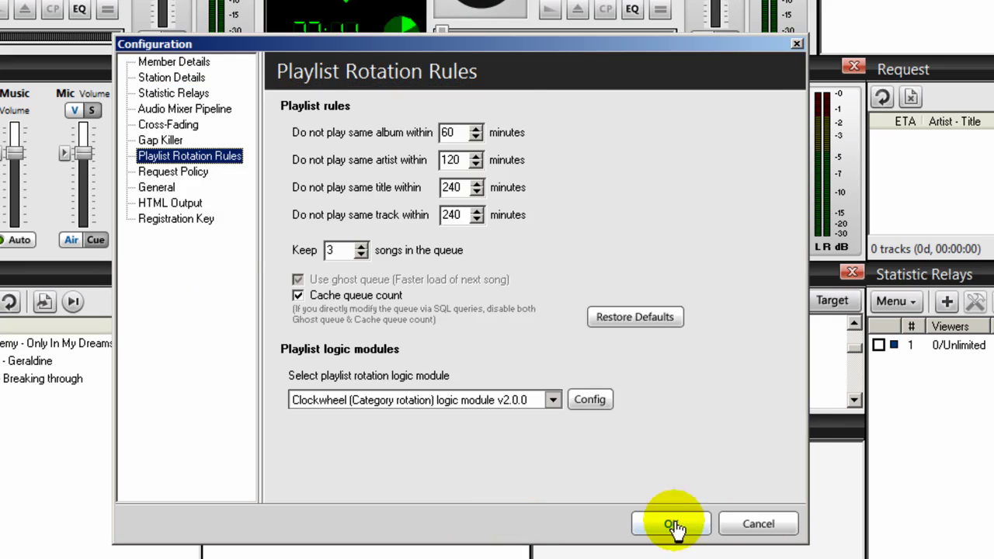
pyautogui.click(672, 523)
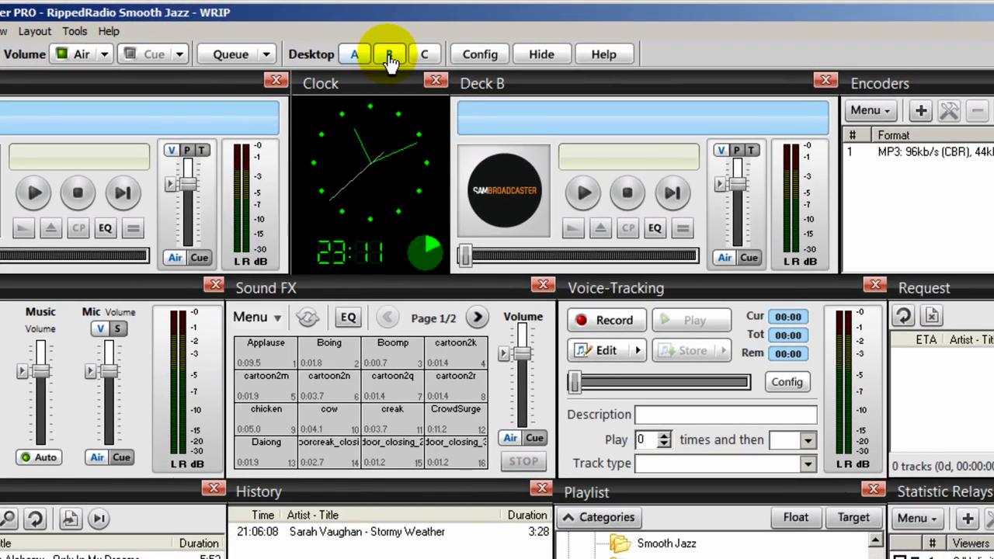
pyautogui.click(390, 61)
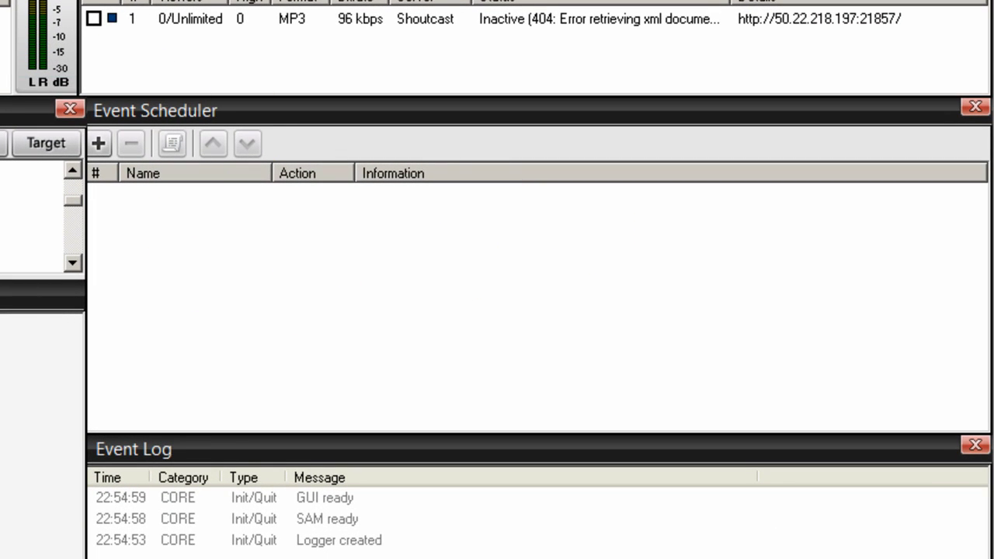
# - Add a new event in the Event Scheduler and name it Smooth Jazz 4am-4pm EST
pyautogui.click(99, 146)
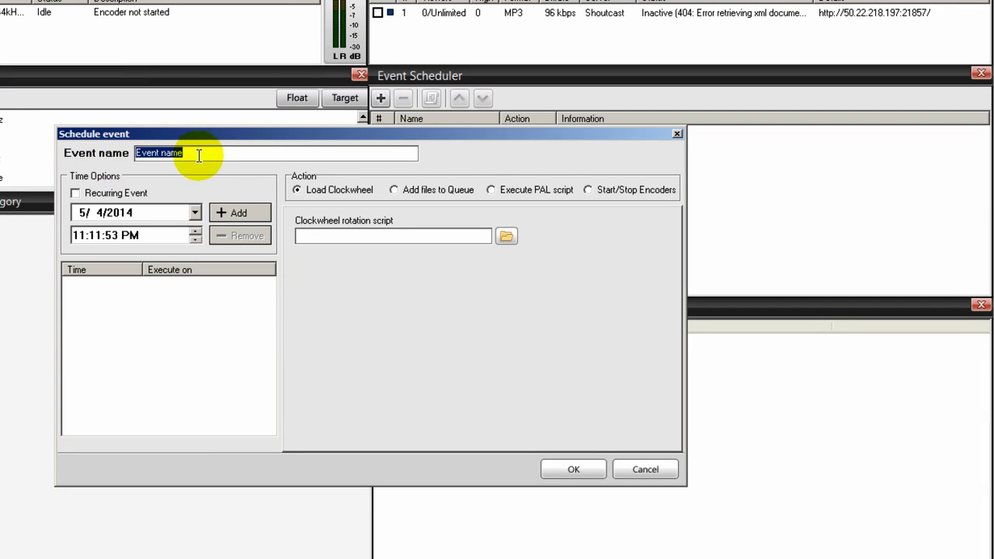
pyautogui.write('Smooth')
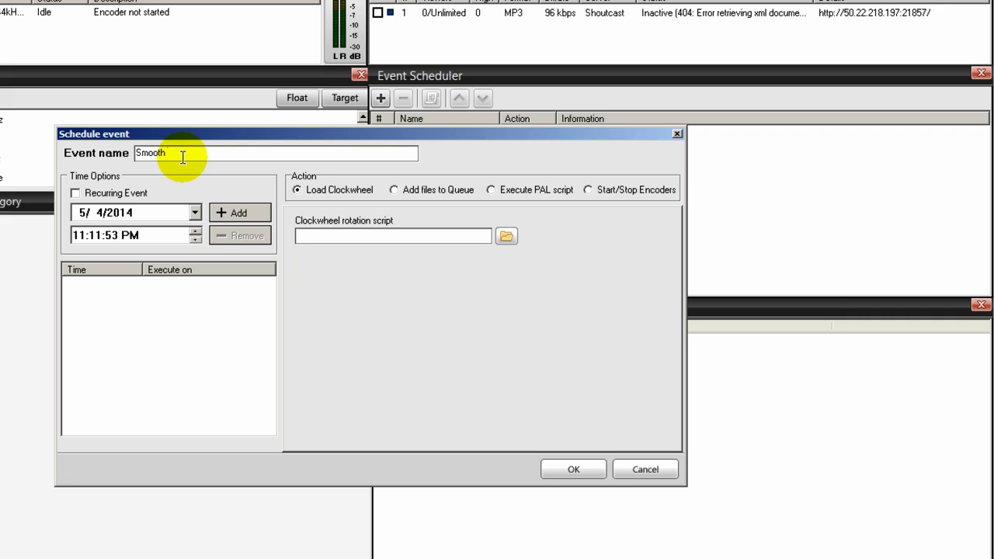
pyautogui.write(' Jazz 4am-4pm EST')
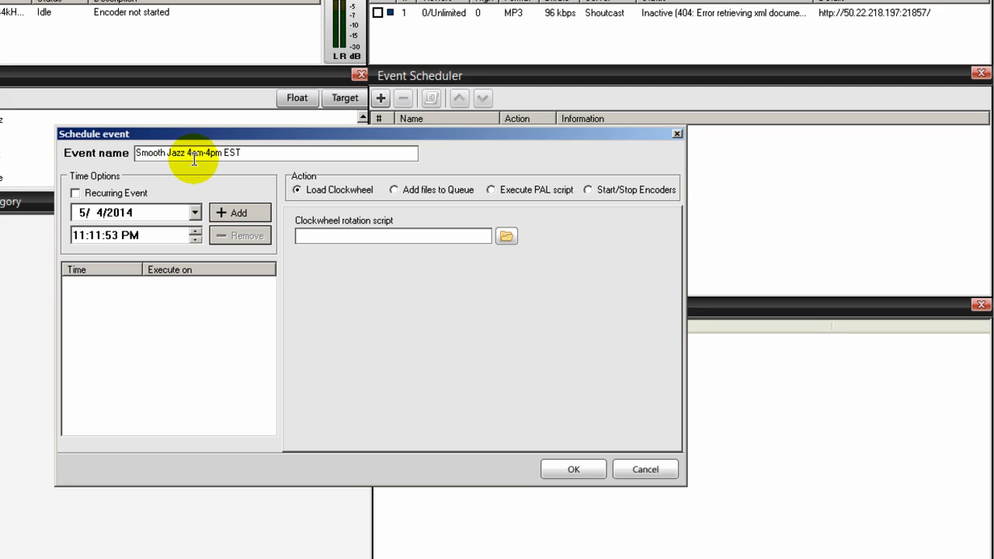
# - Make the event recurring every Day and set its time to 4:00:00 AM
pyautogui.click(75, 194)
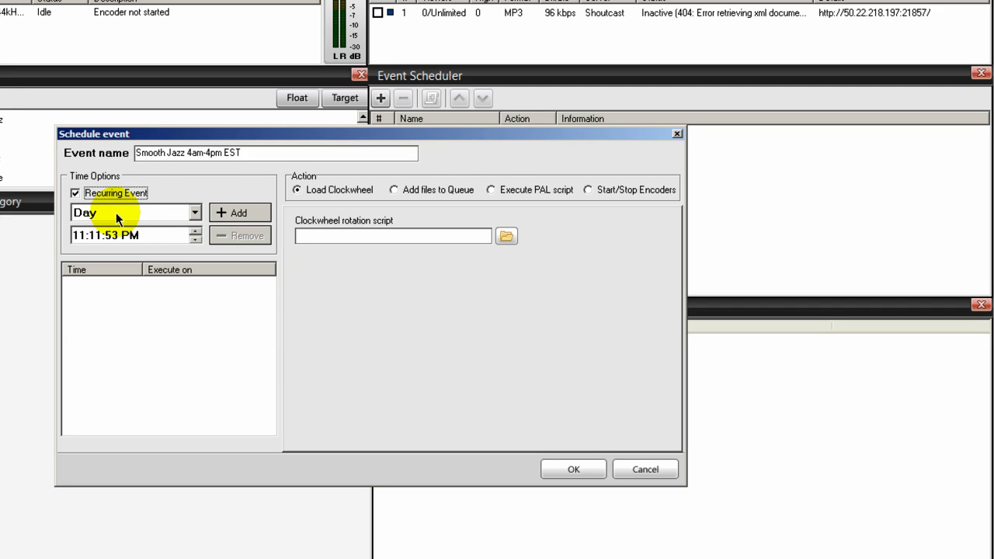
pyautogui.click(78, 236)
pyautogui.click(78, 236)
pyautogui.write('40000')
pyautogui.click(130, 236)
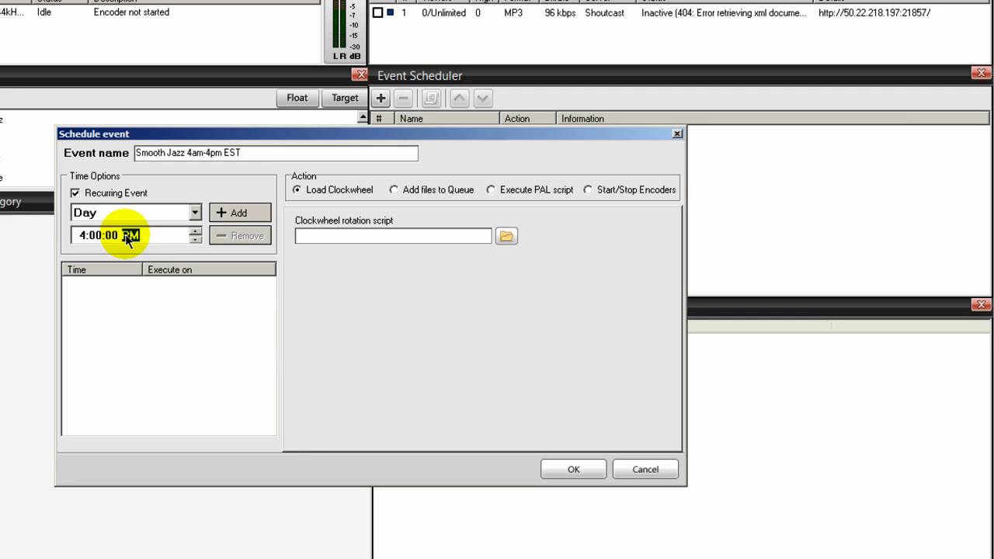
pyautogui.write('a')
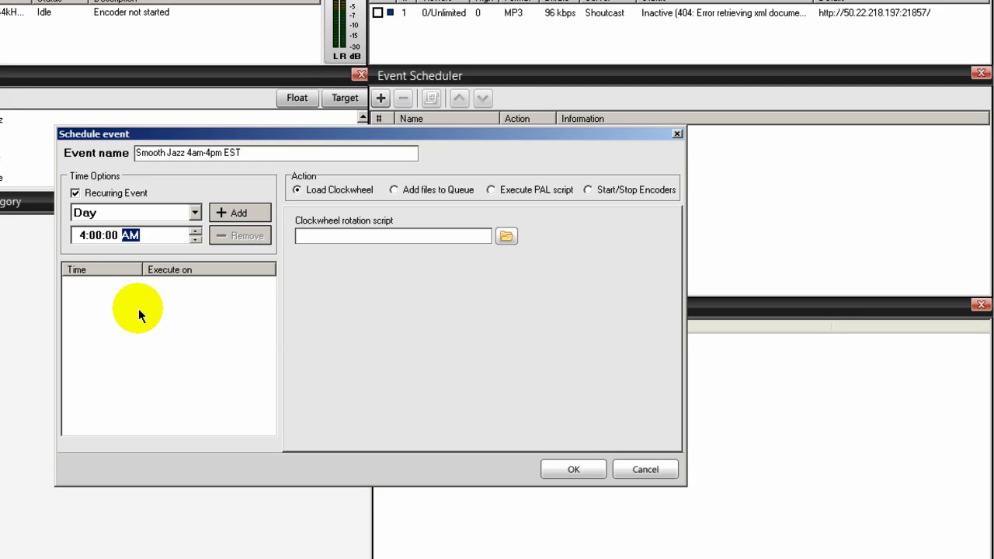
# - Set the event's time to 3:45:00 AM and add this daily entry to its execution list
pyautogui.click(83, 236)
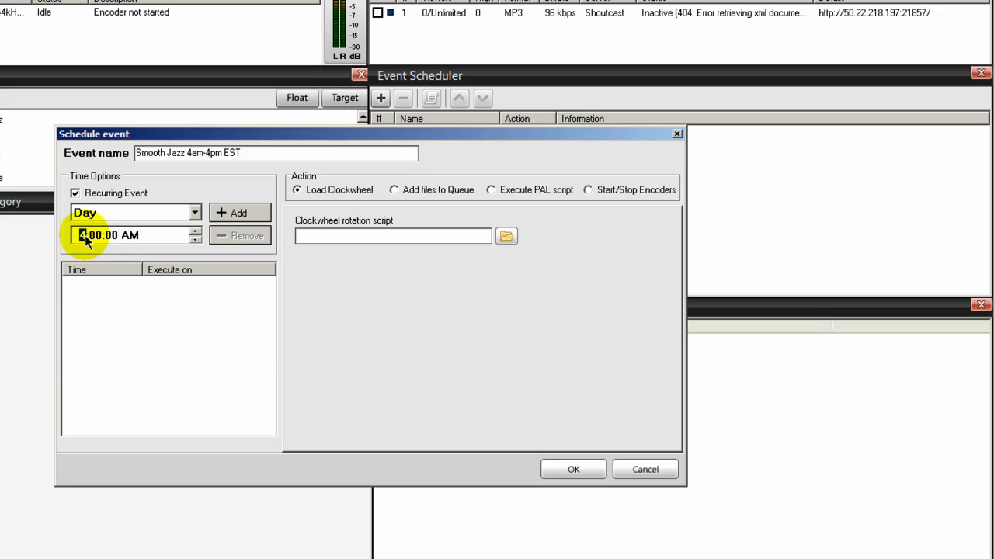
pyautogui.write('3:45')
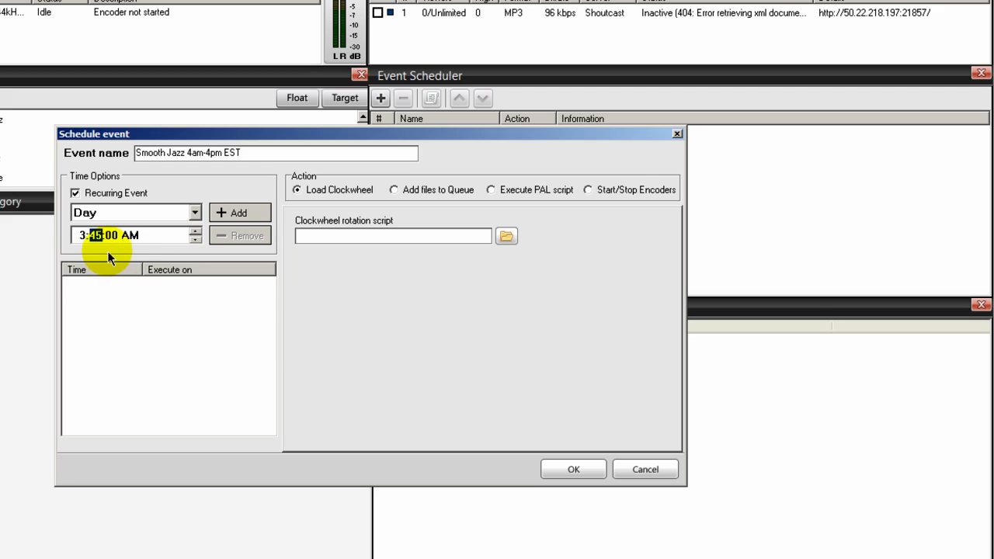
pyautogui.click(247, 217)
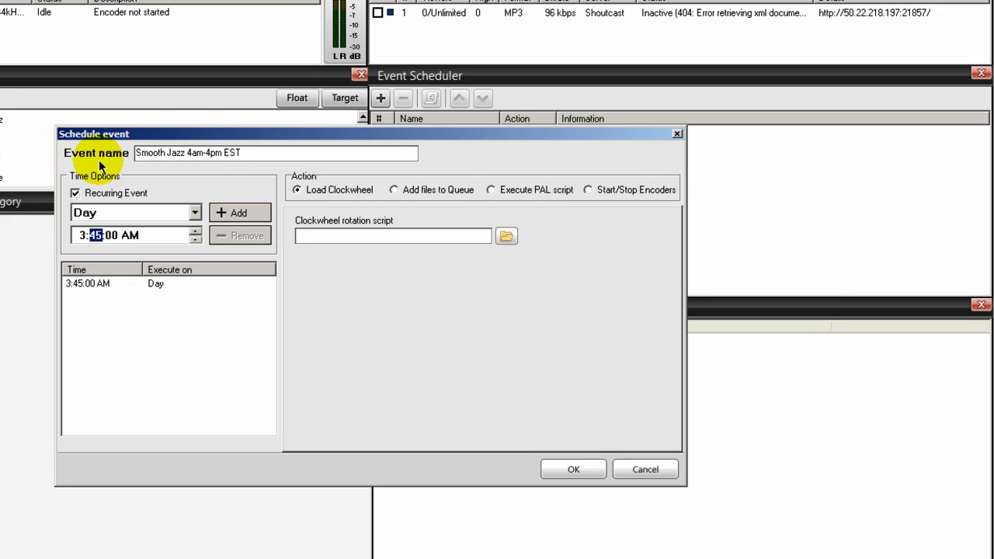
# - Assign smoothjazz.cwf as the Smooth Jazz event's clockwheel rotation script and save the event
pyautogui.click(506, 237)
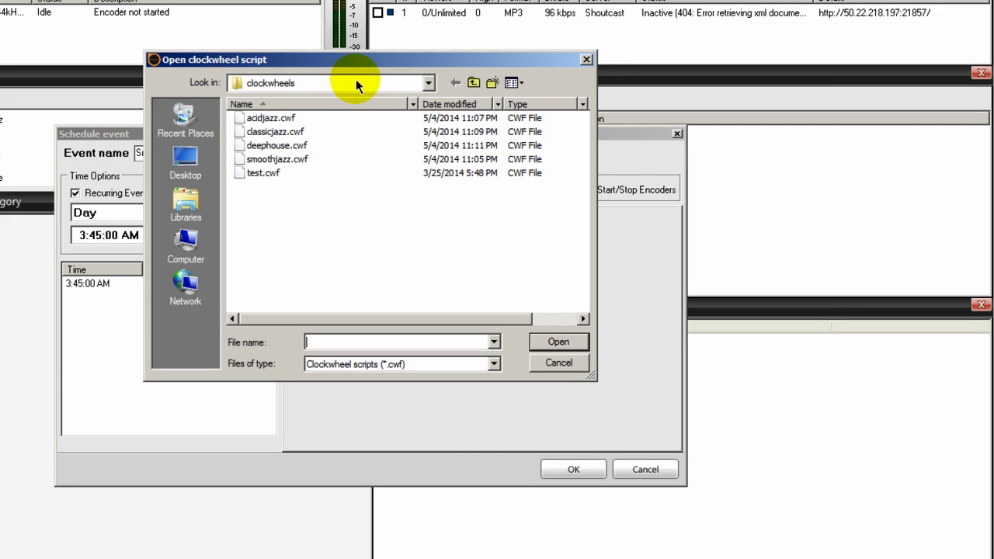
pyautogui.click(279, 159)
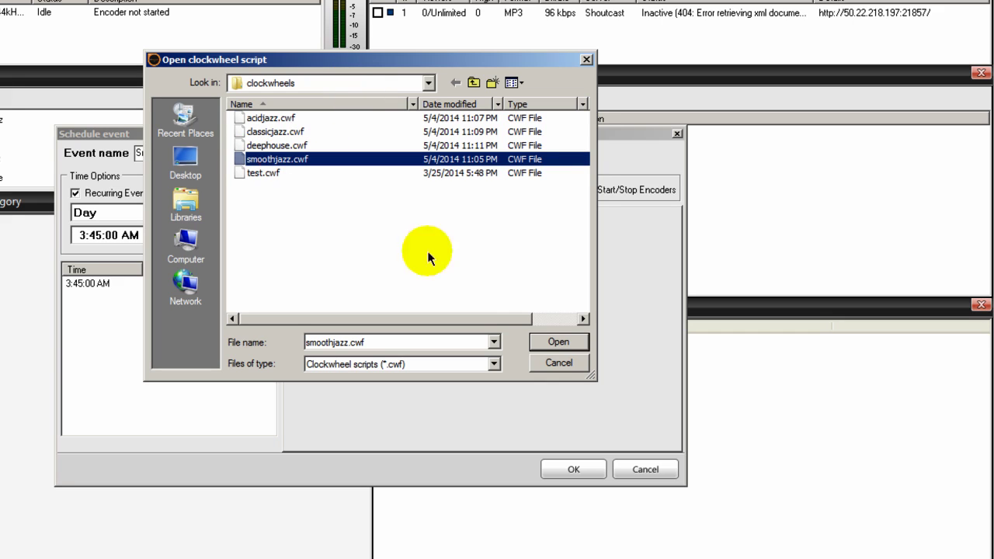
pyautogui.click(561, 344)
pyautogui.click(568, 473)
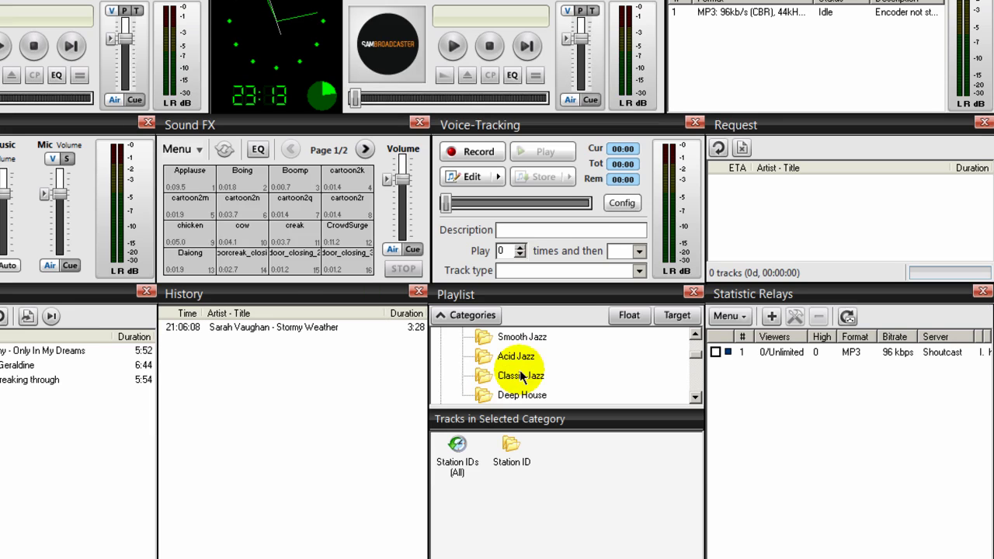
# - Show the tracks of the Smooth Jazz playlist category, and add a new scheduled event named Acid Jazz 4pm-11pm EST
pyautogui.click(518, 338)
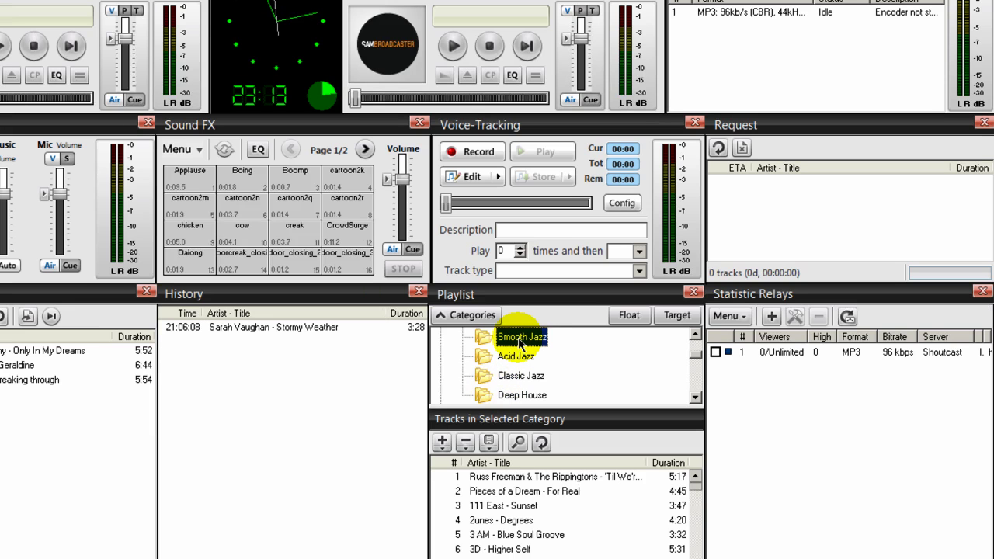
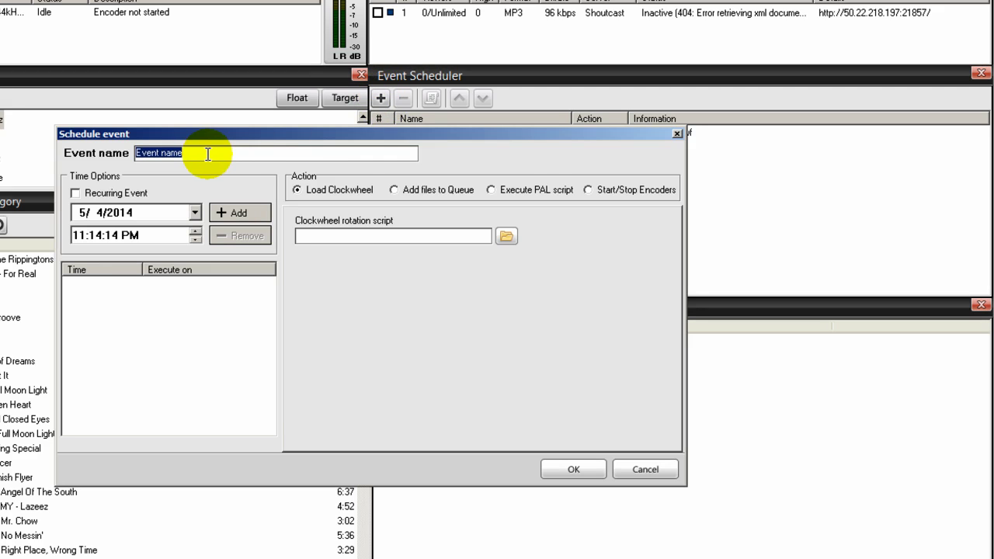
pyautogui.write('A')
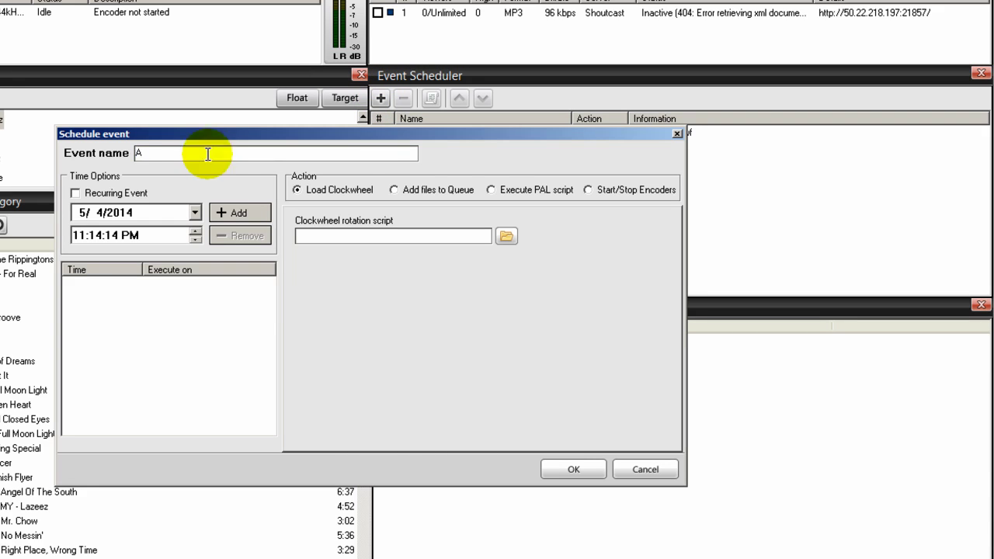
pyautogui.write('cid Jazz 4pm')
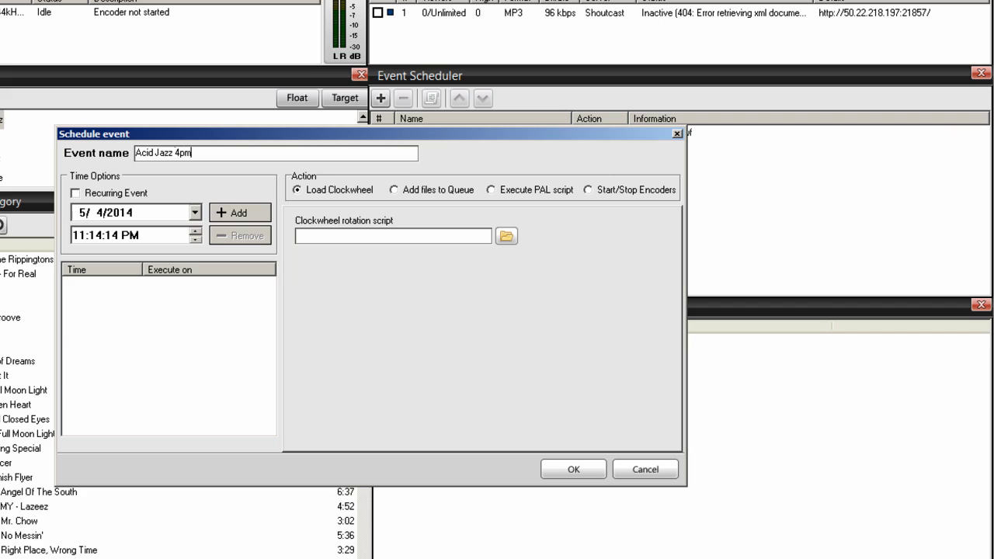
pyautogui.write('-')
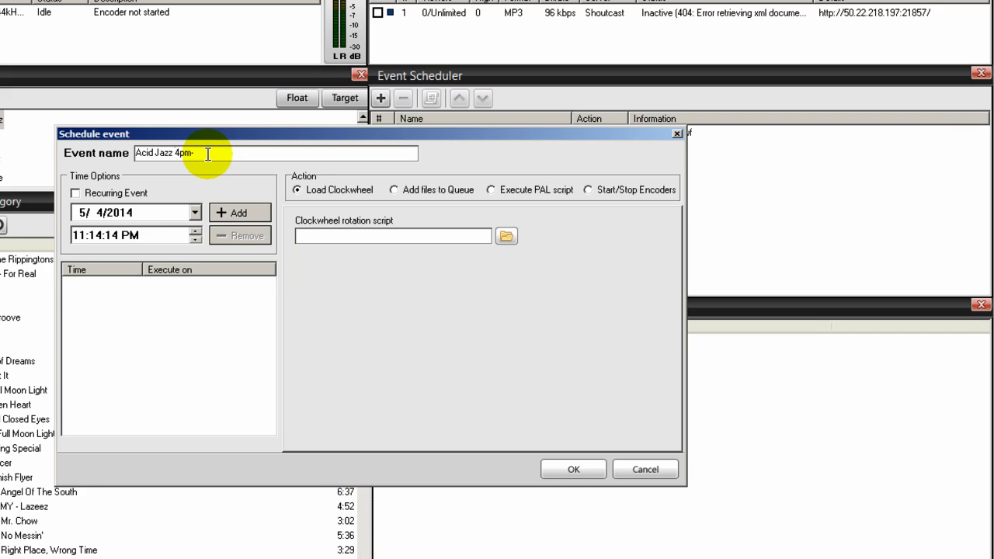
pyautogui.write('11p')
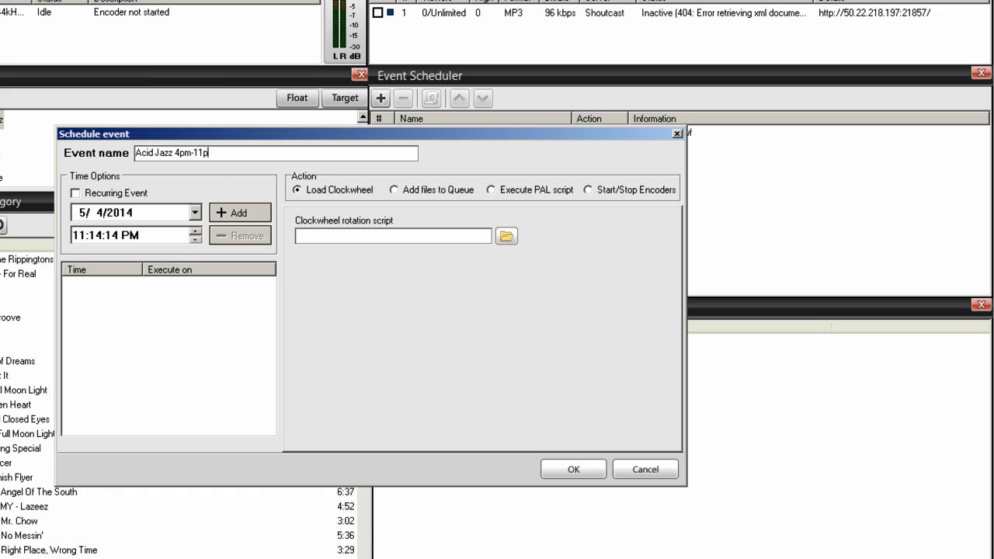
pyautogui.write('m EST')
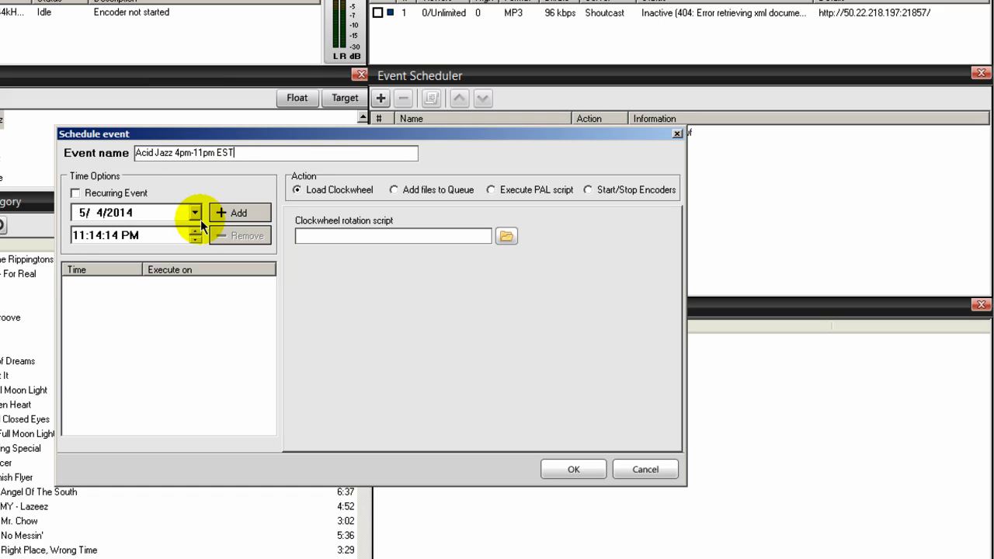
# - Make the Acid Jazz event recurring every Day and set its time to 4:00:00 PM
pyautogui.click(75, 194)
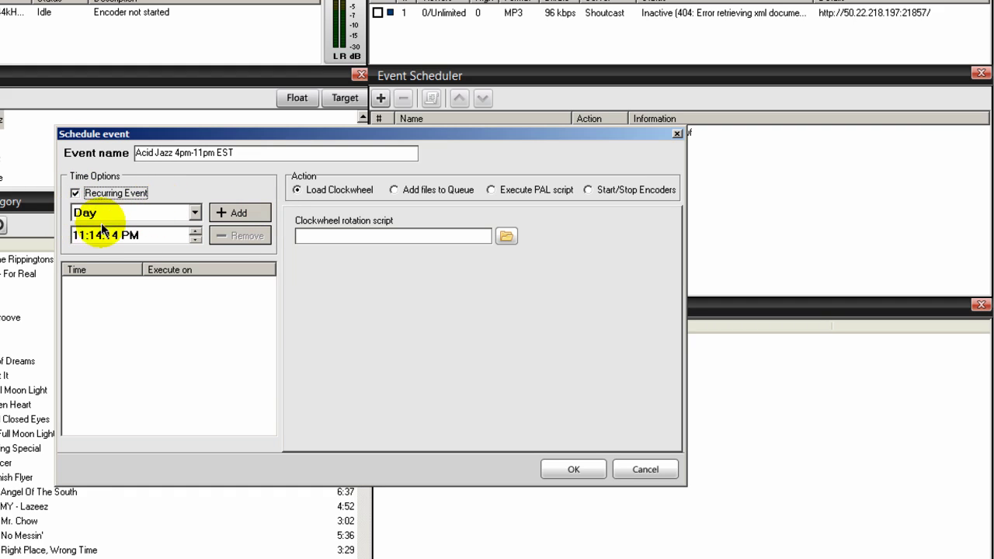
pyautogui.click(80, 236)
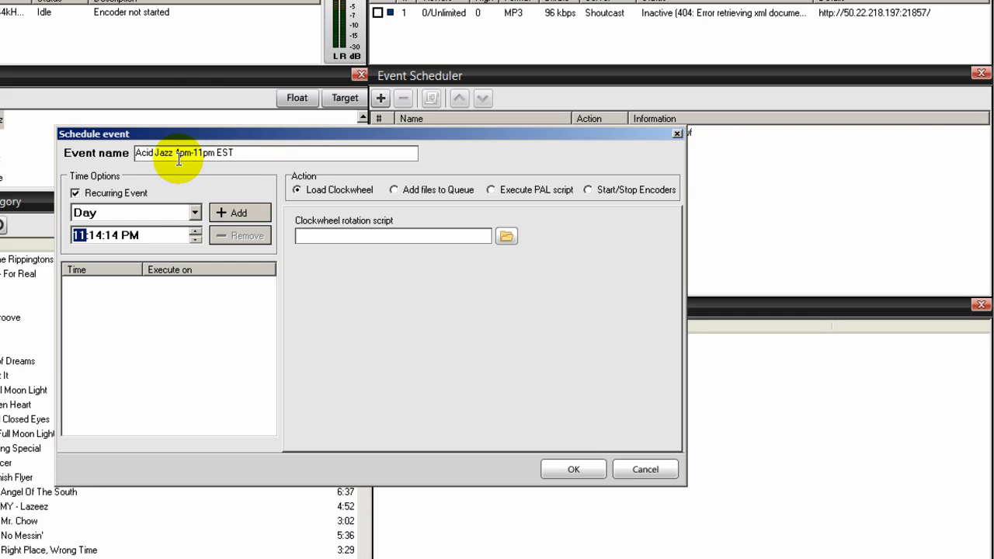
pyautogui.write('4')
pyautogui.click(101, 239)
pyautogui.write('00')
pyautogui.click(113, 235)
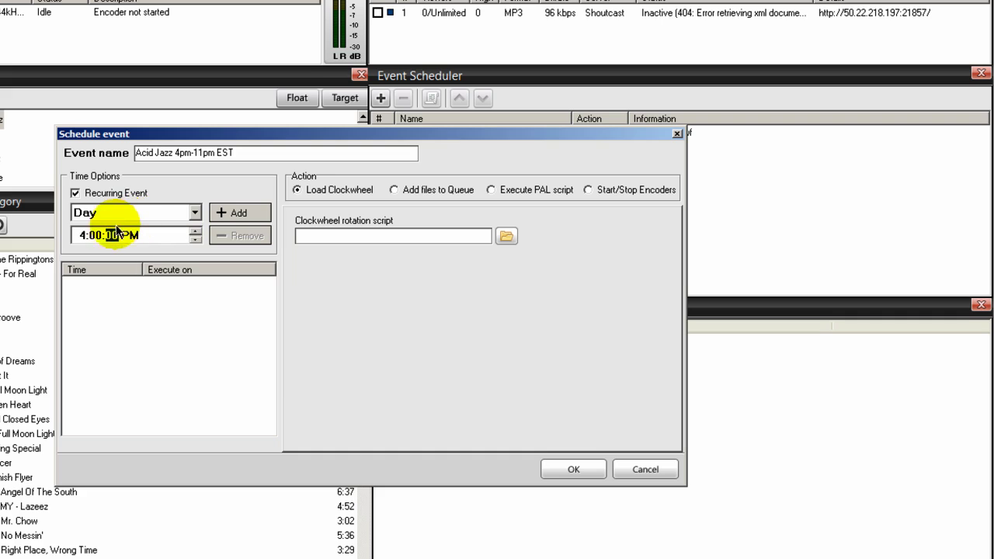
# - Set the Acid Jazz event's time to 3:45:00 PM and add this daily entry to its execution list
pyautogui.click(82, 236)
pyautogui.write('3')
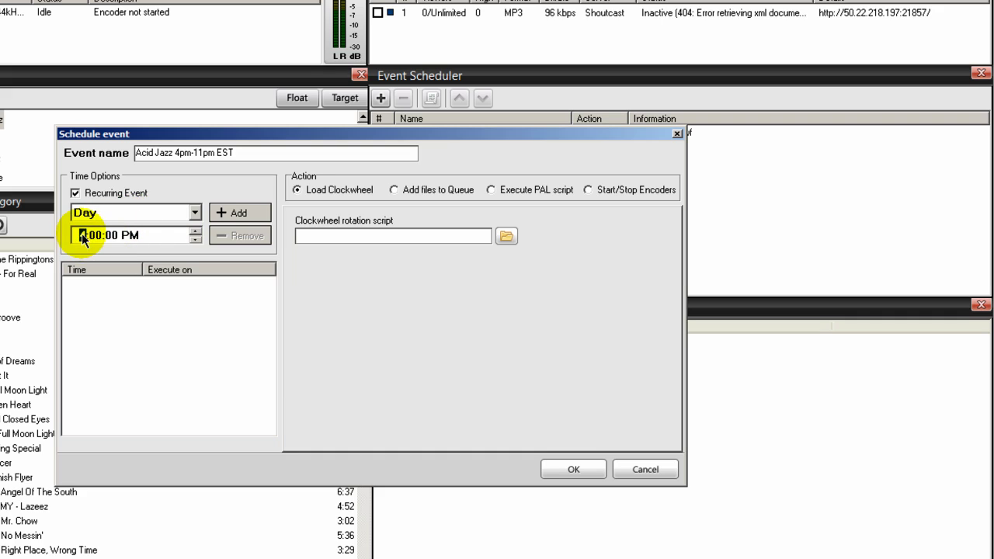
pyautogui.click(95, 235)
pyautogui.write('45')
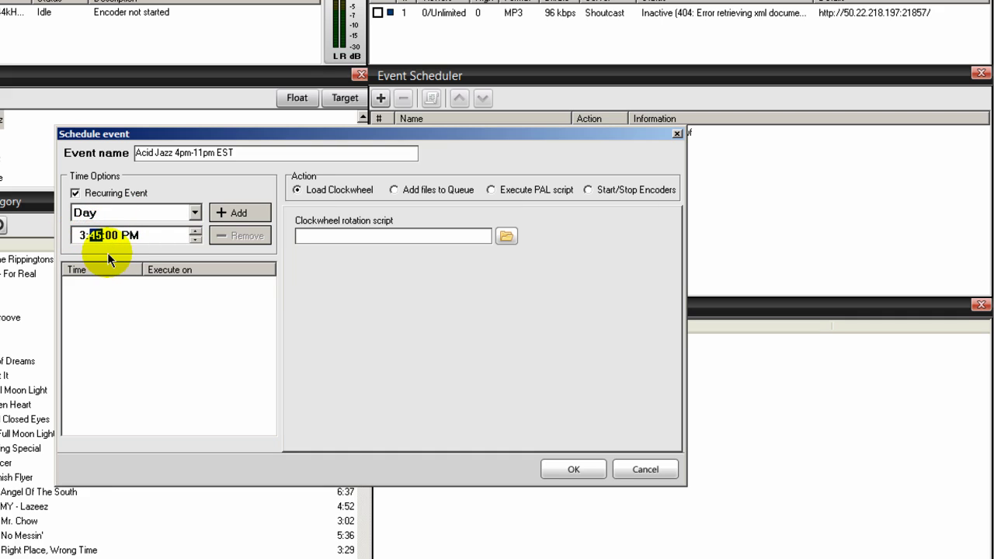
pyautogui.click(226, 215)
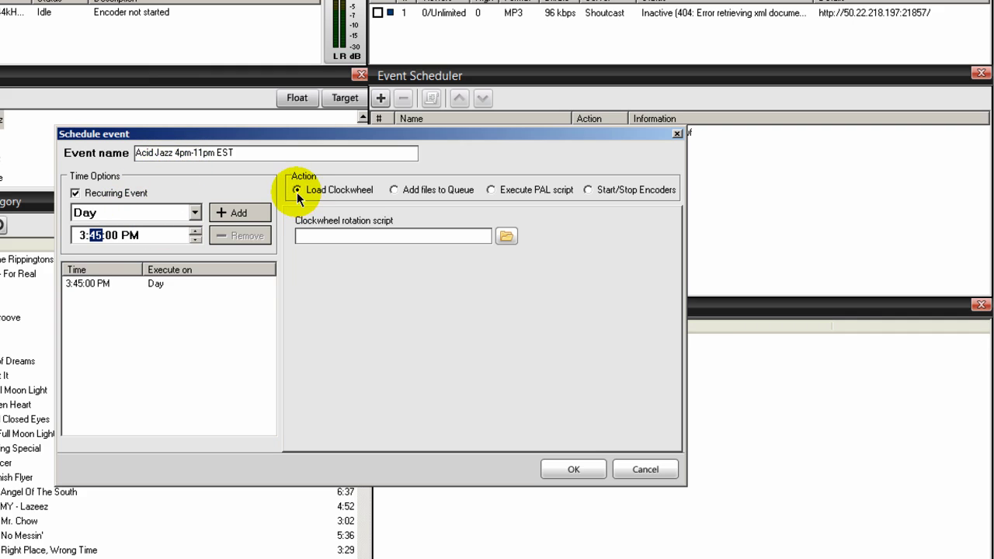
# - Assign acidjazz.cwf as the Acid Jazz event's clockwheel rotation script and save the event
pyautogui.click(506, 238)
pyautogui.click(263, 119)
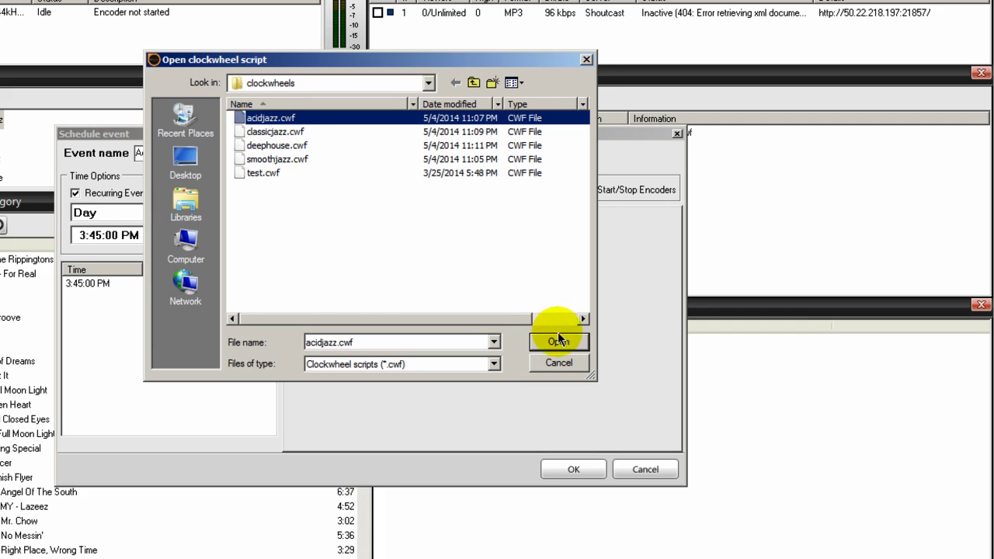
pyautogui.click(558, 341)
pyautogui.click(579, 471)
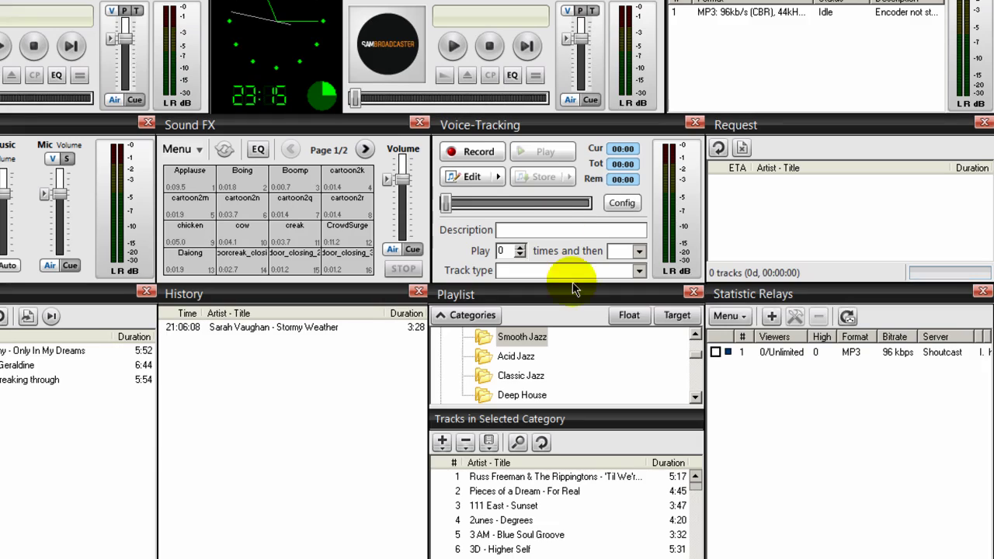
# - Show the tracks of the Acid Jazz playlist category, and add a new scheduled event named Classic Jazz 11pm-1am EST
pyautogui.click(522, 357)
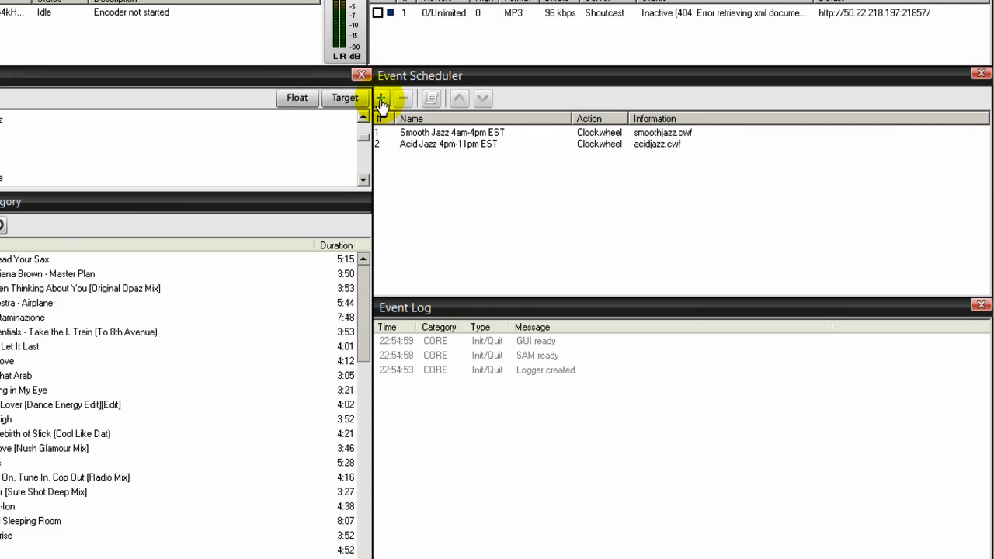
pyautogui.click(381, 100)
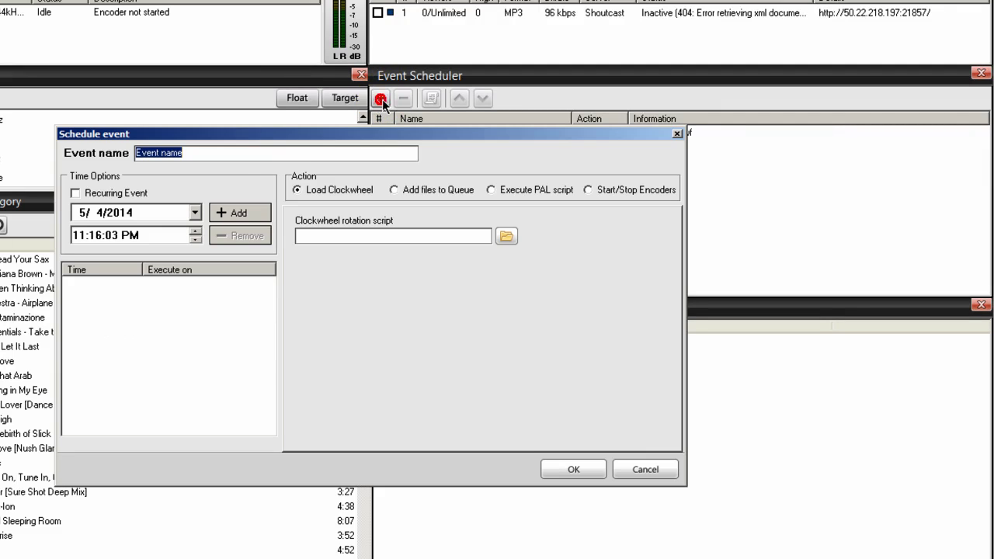
pyautogui.write('C')
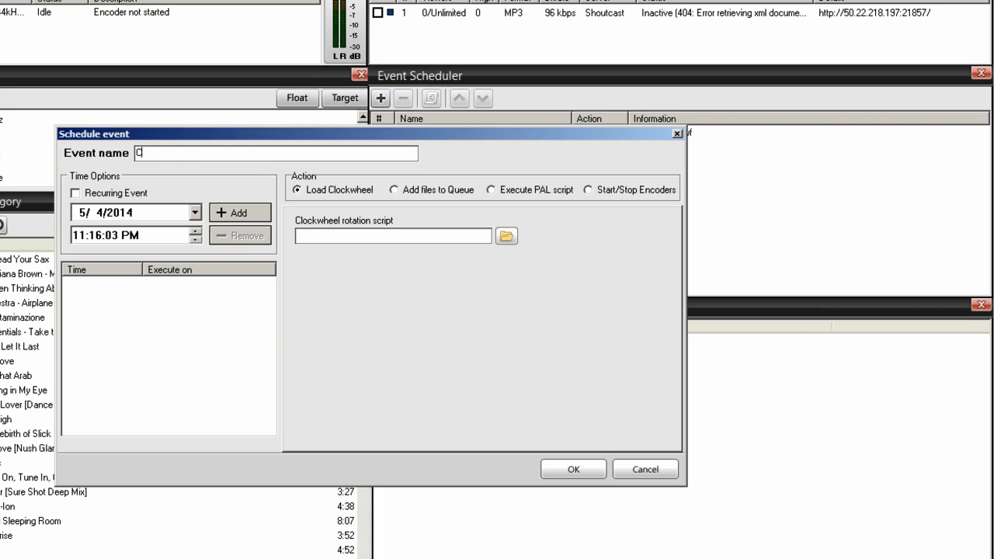
pyautogui.write('lassic Jazz')
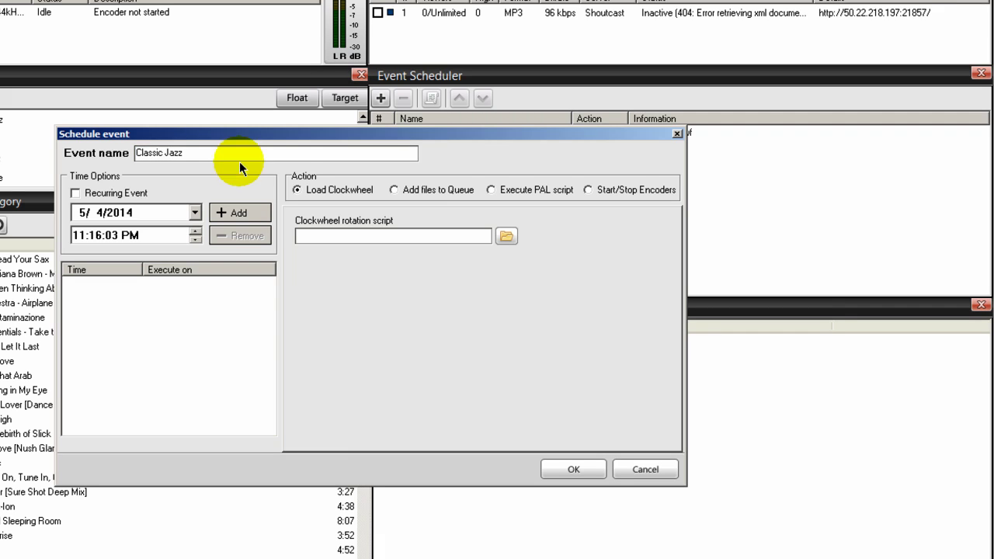
pyautogui.write(' 11pm-1am EST')
# - Make the Classic Jazz event recurring every Day at 10:45:00 PM and add that entry to its execution list
pyautogui.click(75, 193)
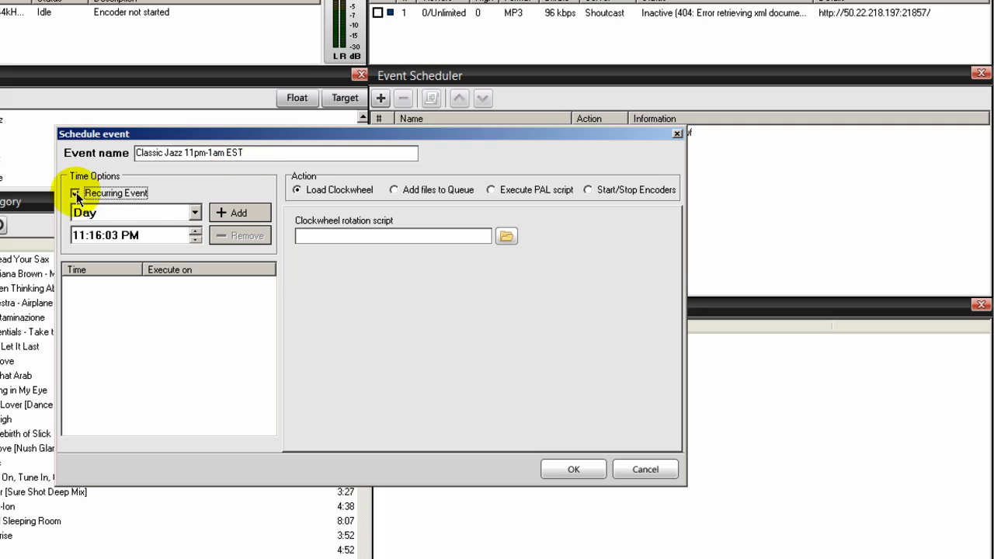
pyautogui.click(79, 236)
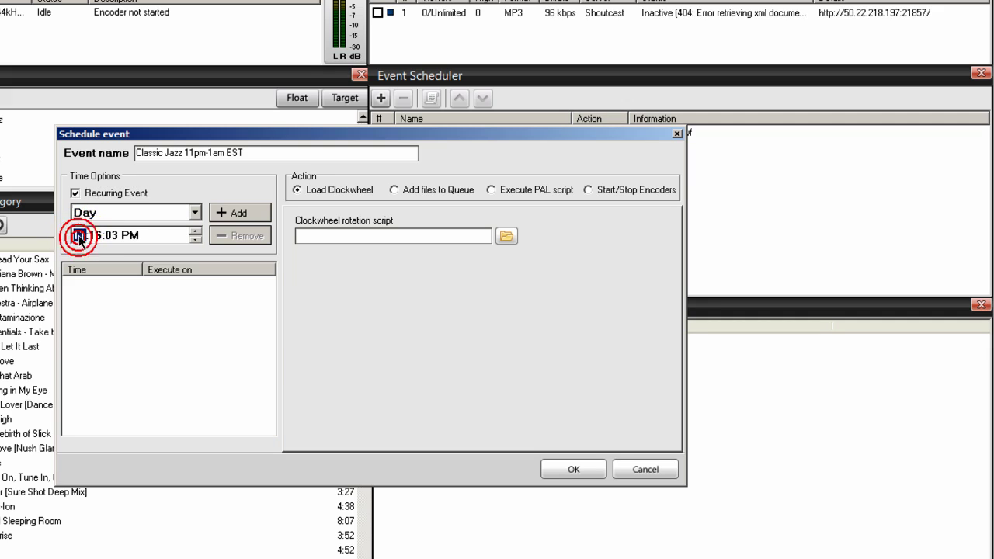
pyautogui.write('10')
pyautogui.click(96, 237)
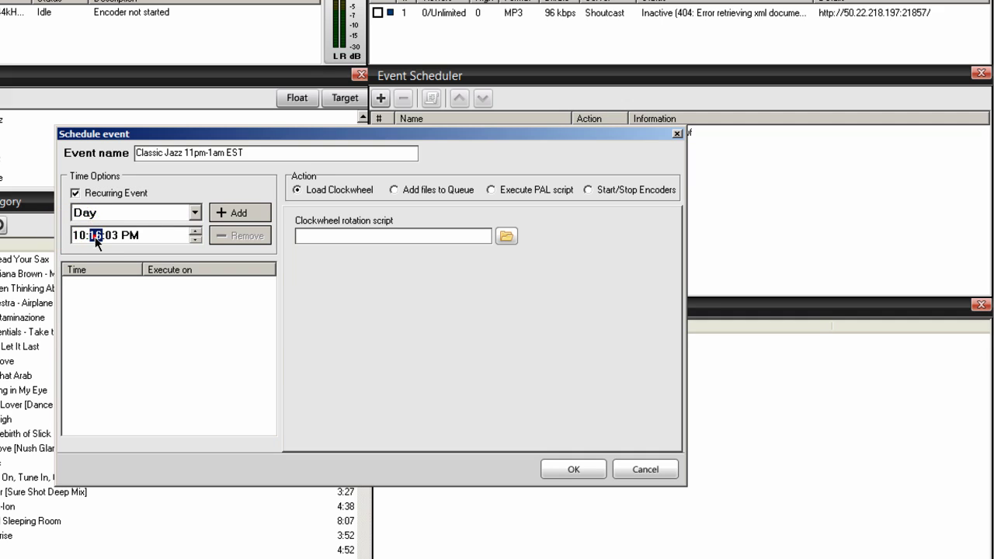
pyautogui.write('4500')
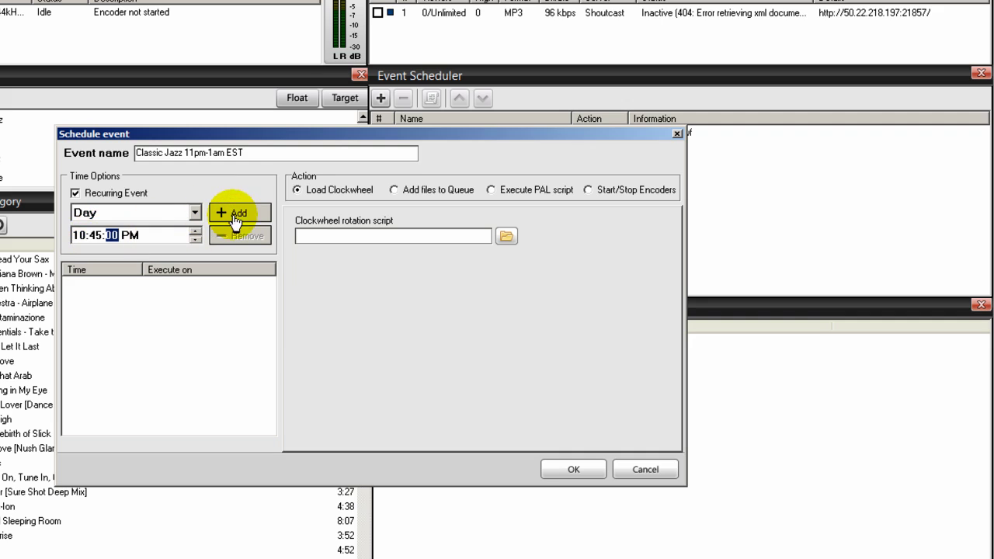
pyautogui.click(235, 214)
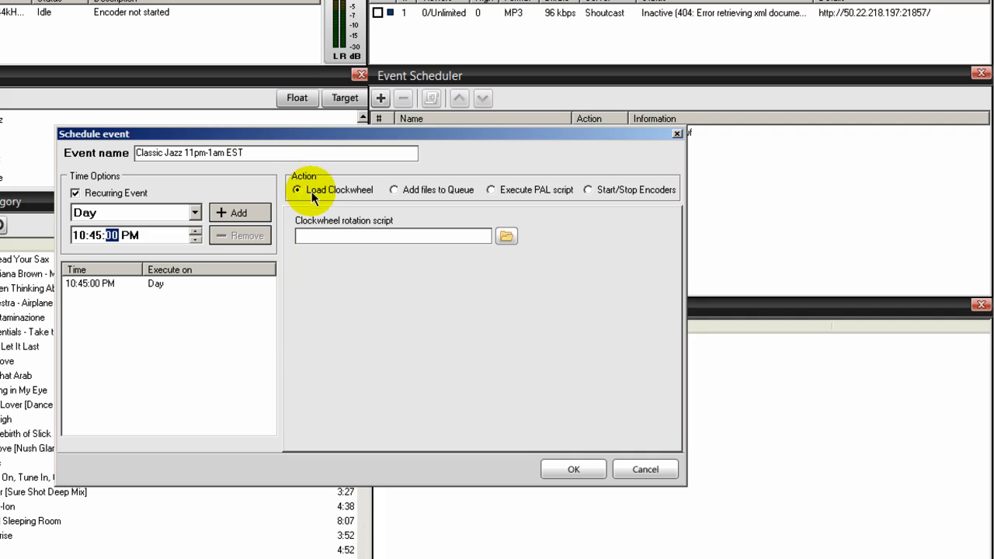
# - Assign classicjazz.cwf as the Classic Jazz event's clockwheel rotation script and save the event
pyautogui.click(506, 236)
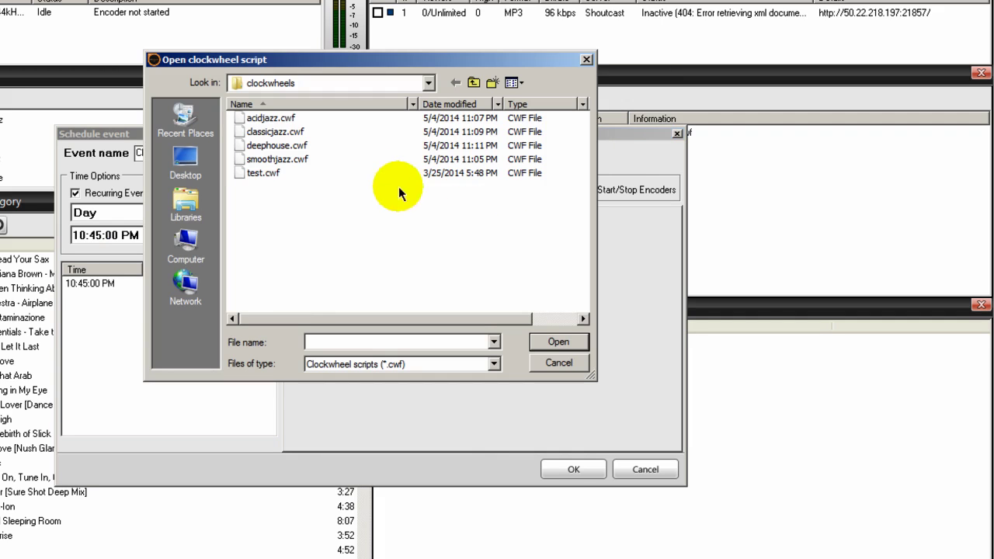
pyautogui.click(277, 133)
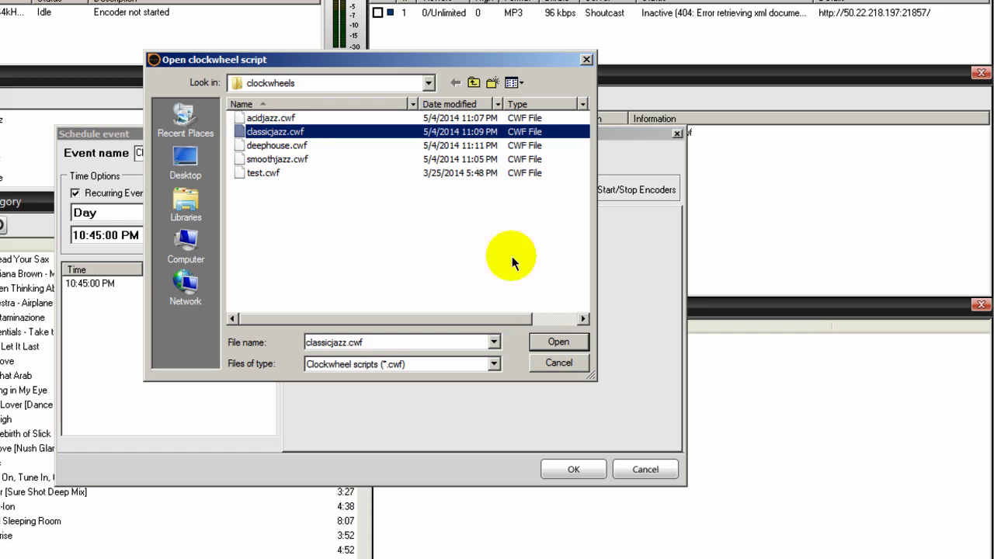
pyautogui.click(557, 342)
pyautogui.click(571, 470)
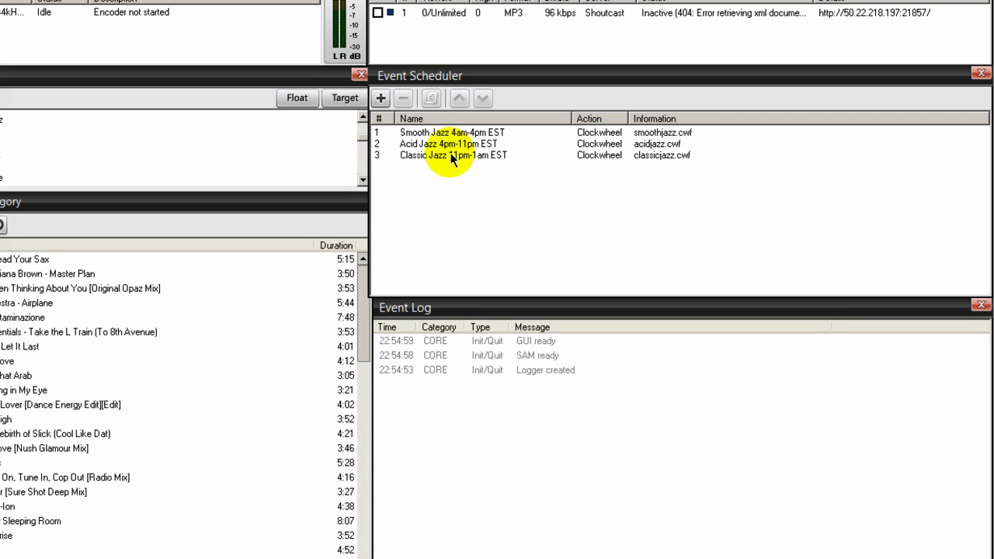
# - Add a new event in the Event Scheduler and name it Deep House 1am-4am
pyautogui.click(381, 99)
pyautogui.write('Deep House')
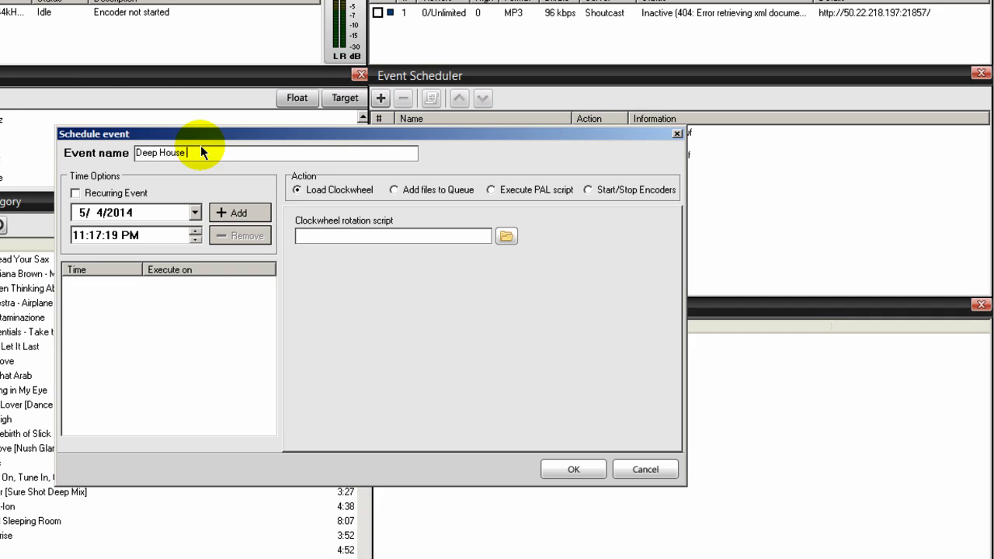
pyautogui.write(' 1')
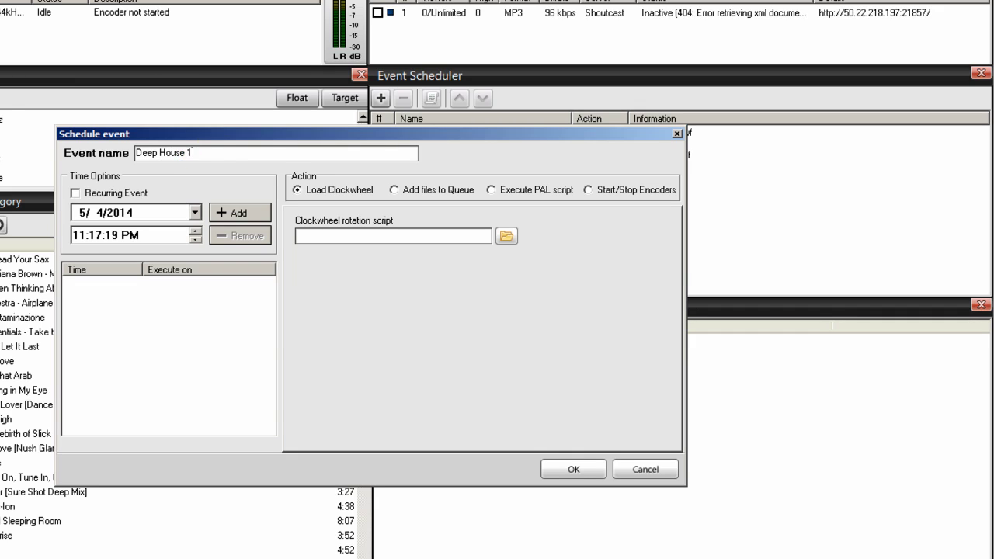
pyautogui.write('an')
pyautogui.write('-4am')
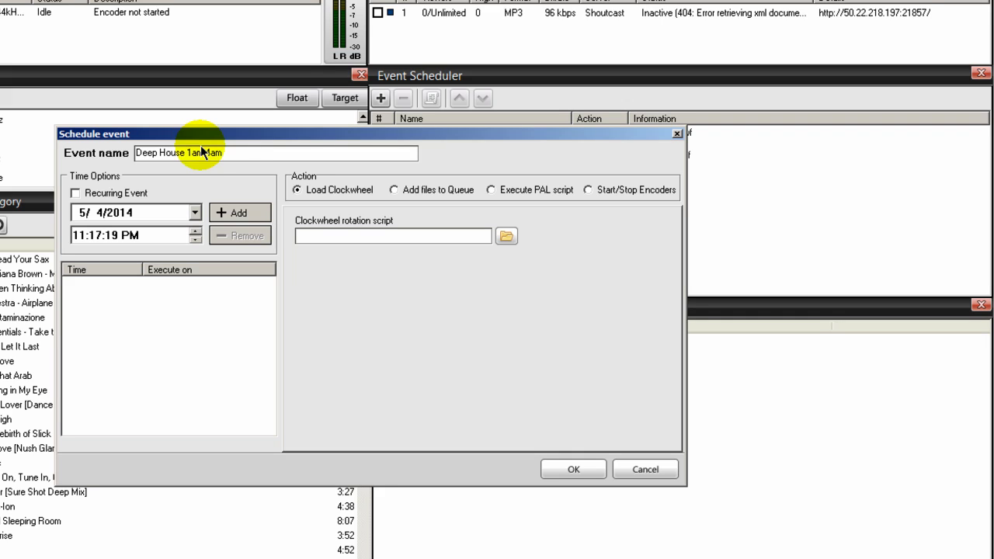
# - Make the Deep House event recurring every Day at 12:45:00 AM and add that entry to its execution list
pyautogui.click(75, 196)
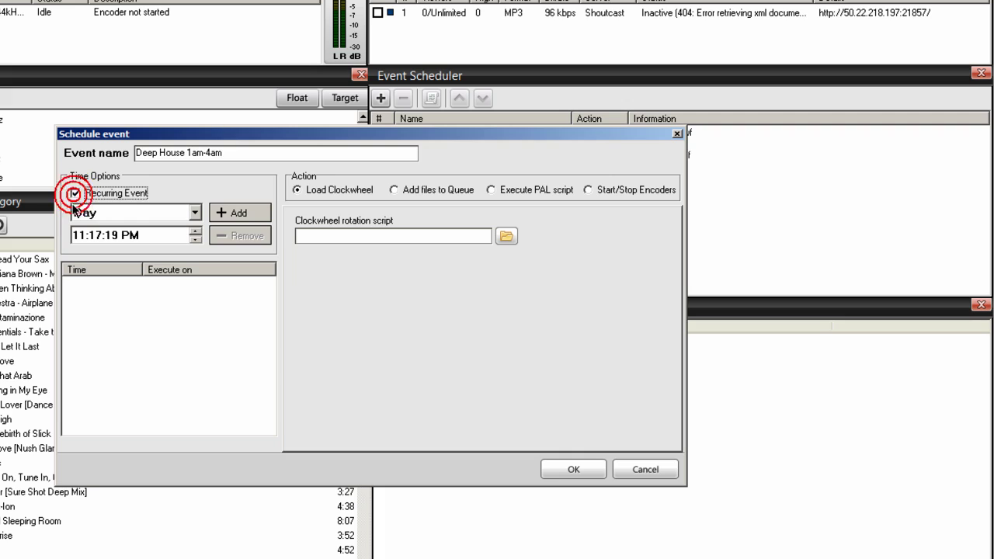
pyautogui.click(76, 236)
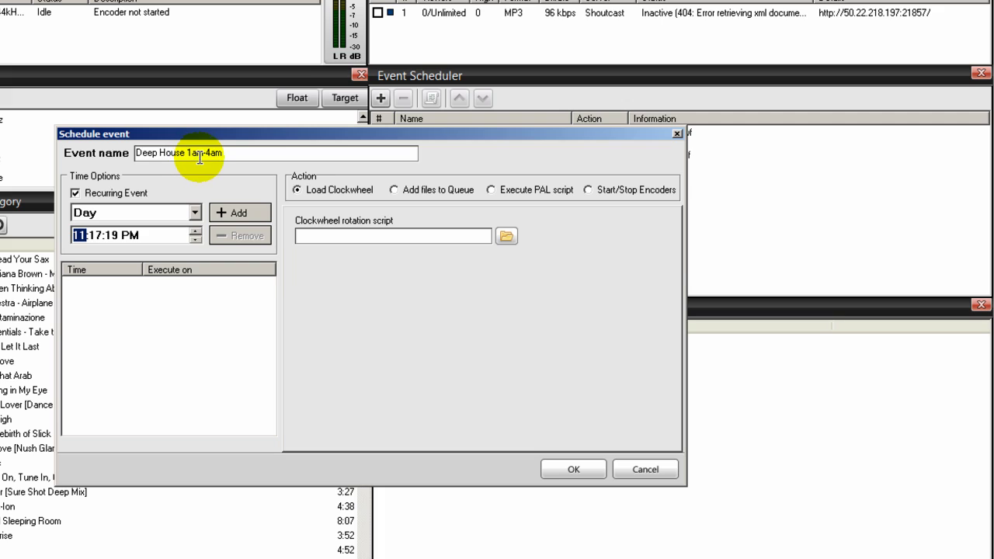
pyautogui.write('12')
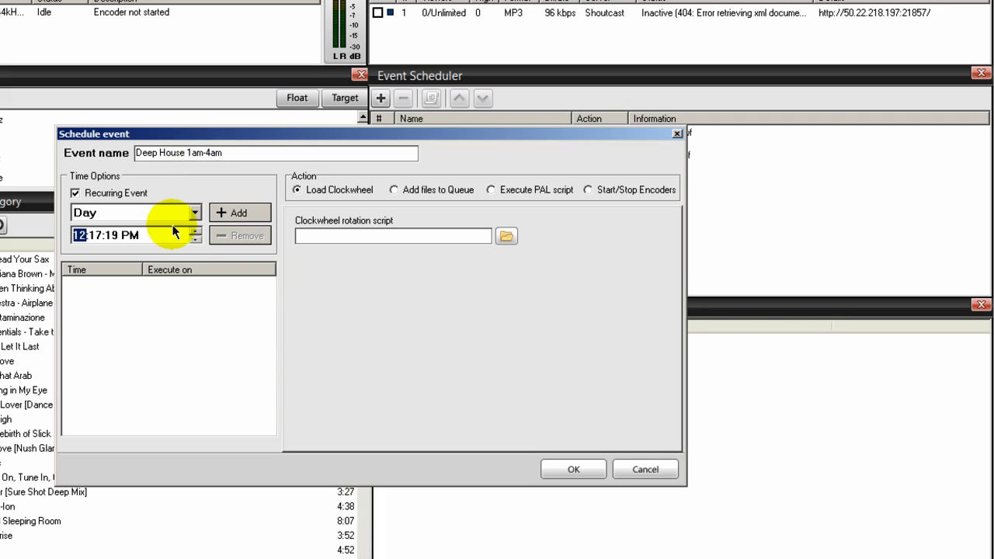
pyautogui.click(96, 235)
pyautogui.write('45:')
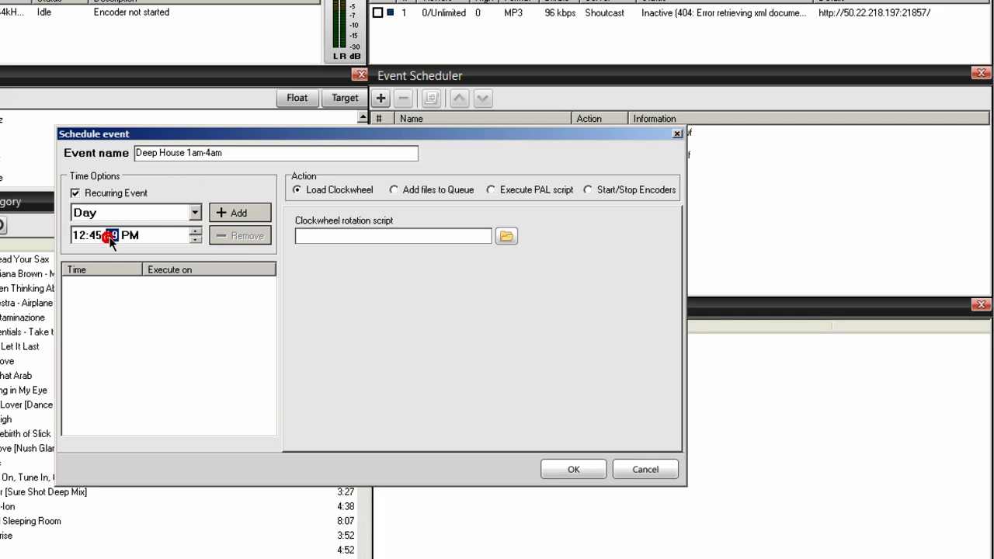
pyautogui.write('00')
pyautogui.click(132, 237)
pyautogui.write('a')
pyautogui.click(238, 217)
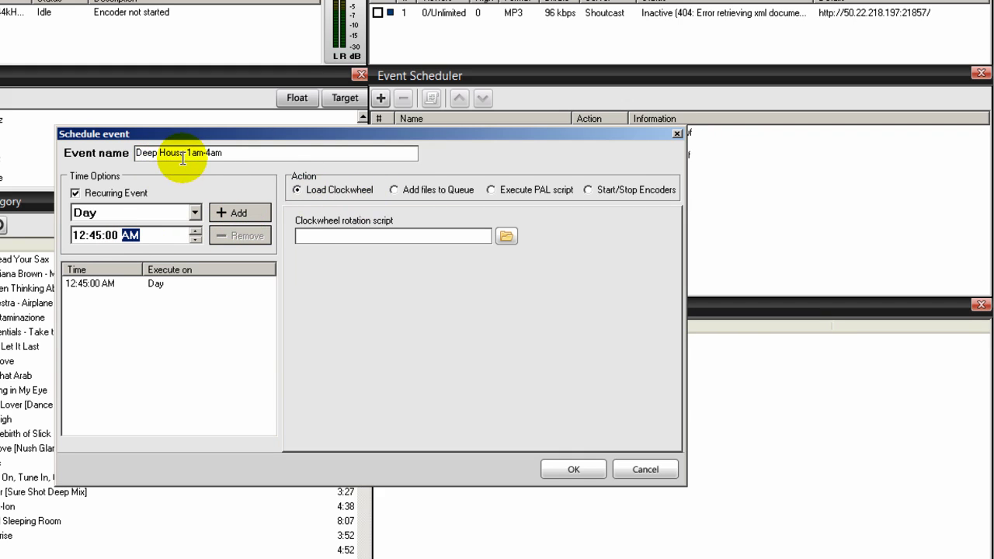
# - Save the Deep House event with deephouse.cwf as its clockwheel rotation script, and switch to Desktop A
pyautogui.click(505, 236)
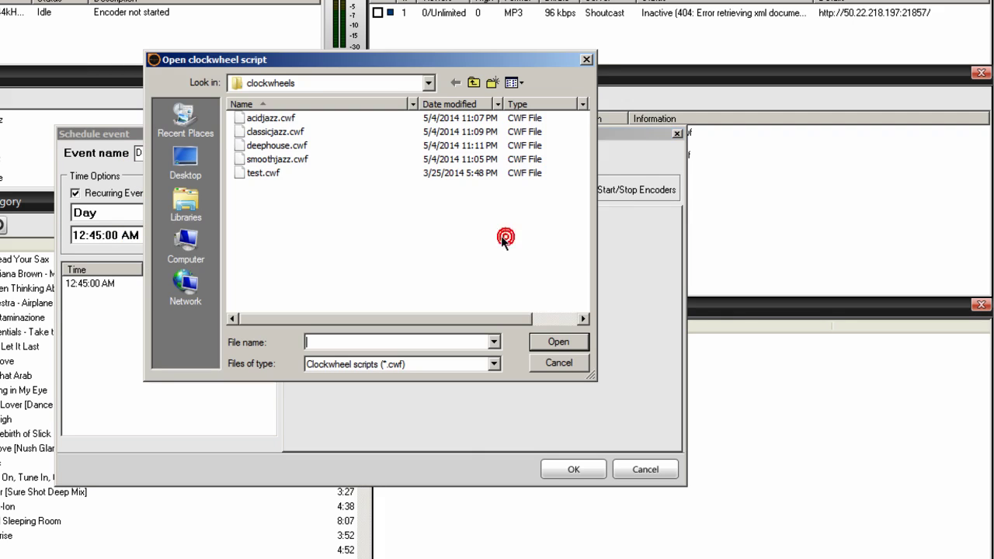
pyautogui.click(283, 147)
pyautogui.click(559, 342)
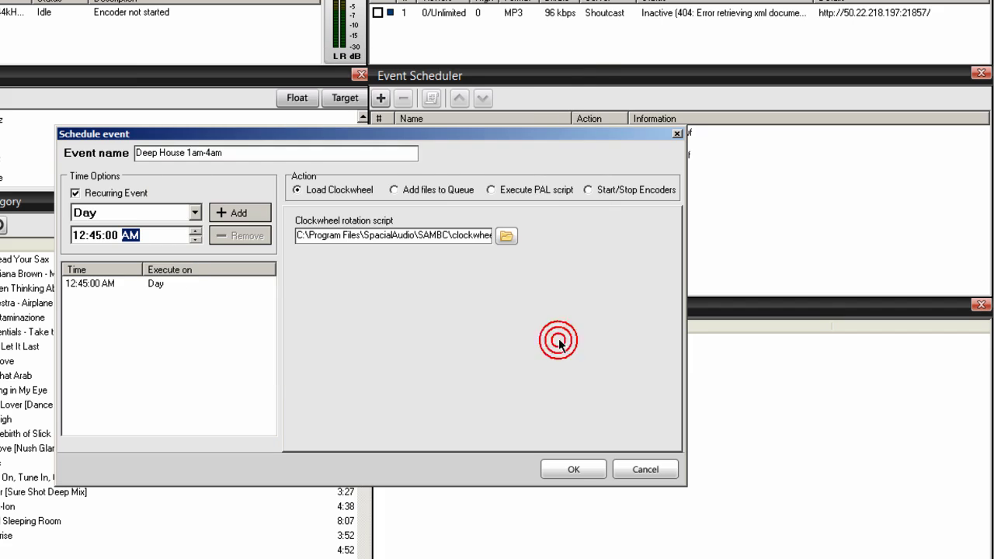
pyautogui.click(572, 469)
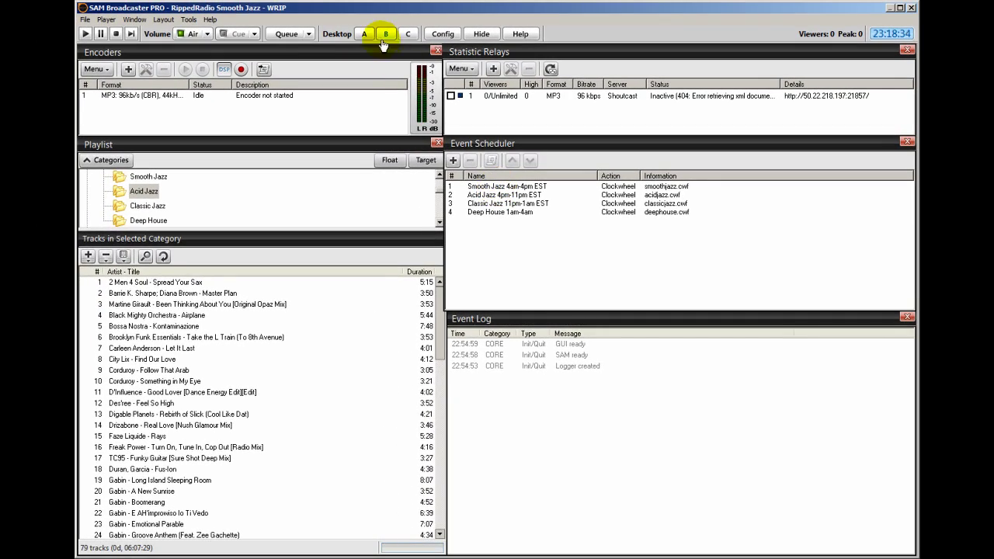
pyautogui.click(363, 33)
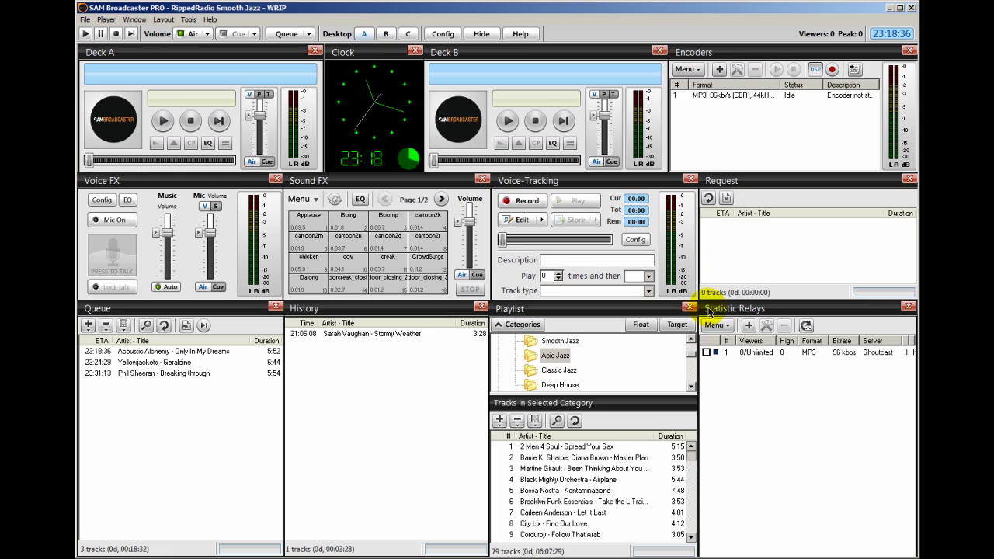